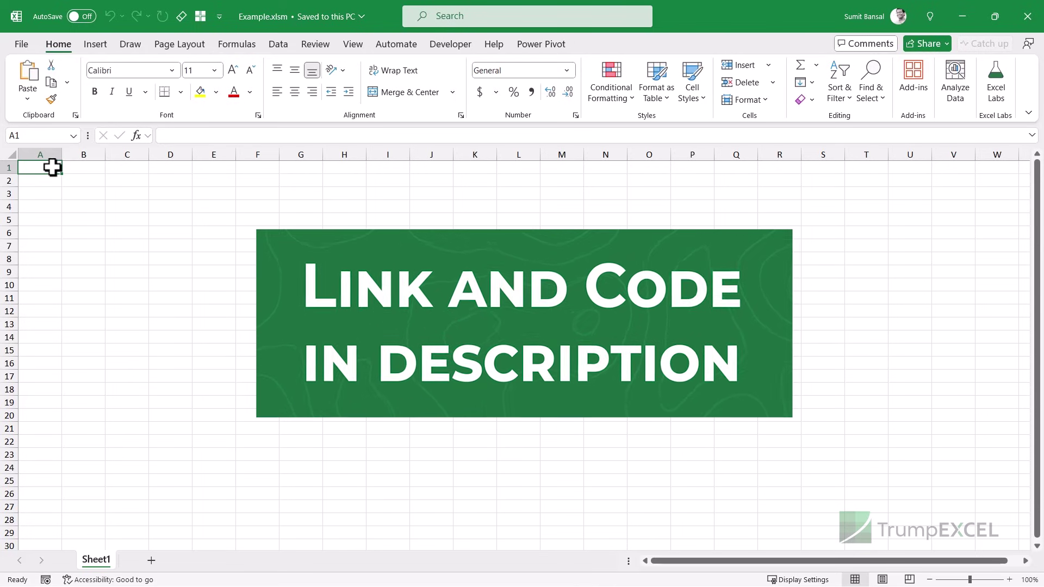
Step: Switch from Example.xlsm to the Notepad window holding the VBA code
{"action": "key", "text": "alt+Tab"}
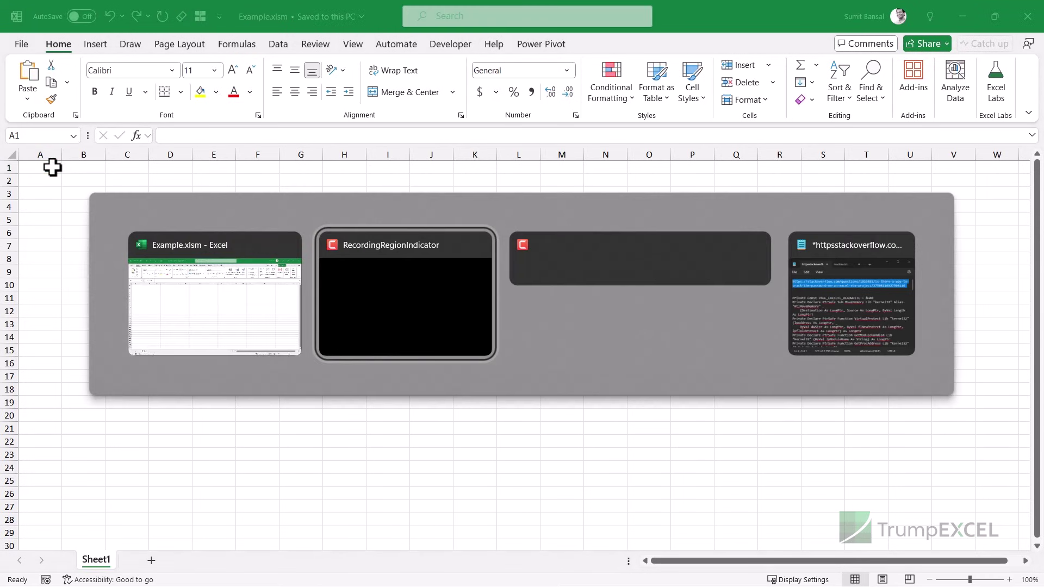
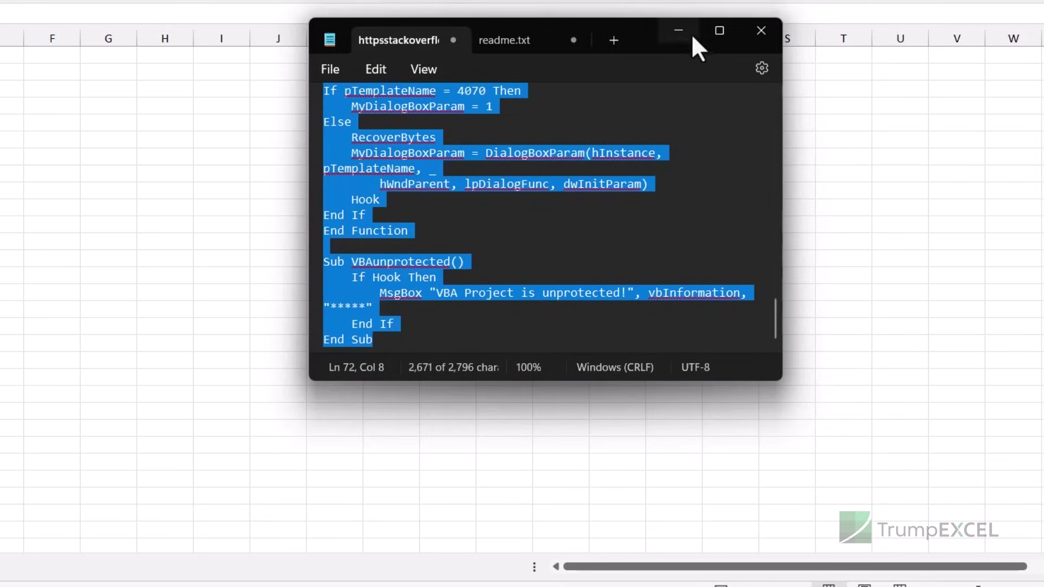
Step: Minimize Notepad with the copied unprotect code to bring the Example.xlsm workbook forward
{"action": "left_click", "coordinate": [690, 34]}
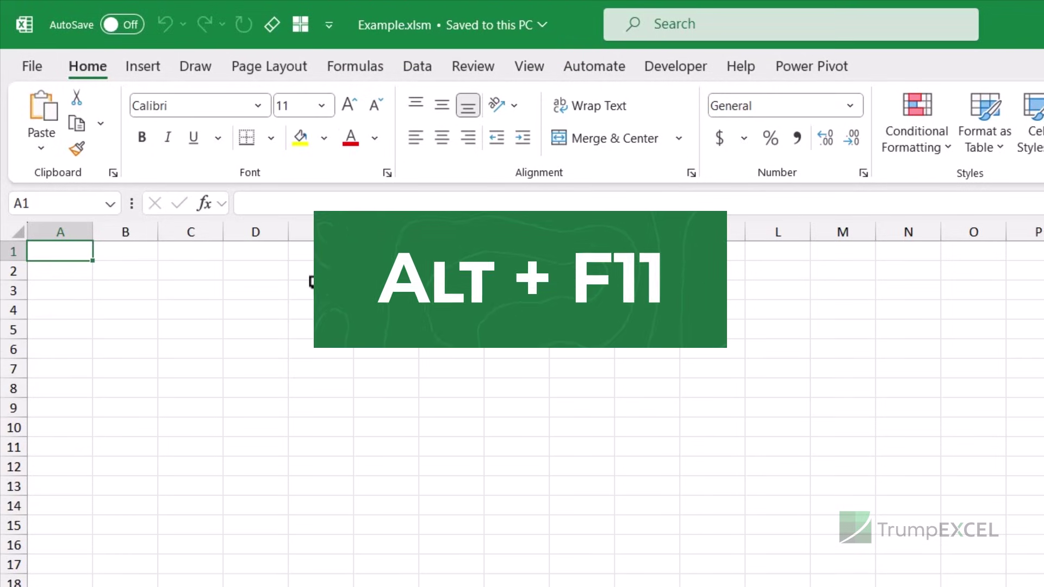
Step: Open VBAProject (Example.xlsm) in the VBA editor, see the password prompt, and cancel it
{"action": "key", "text": "alt+F11"}
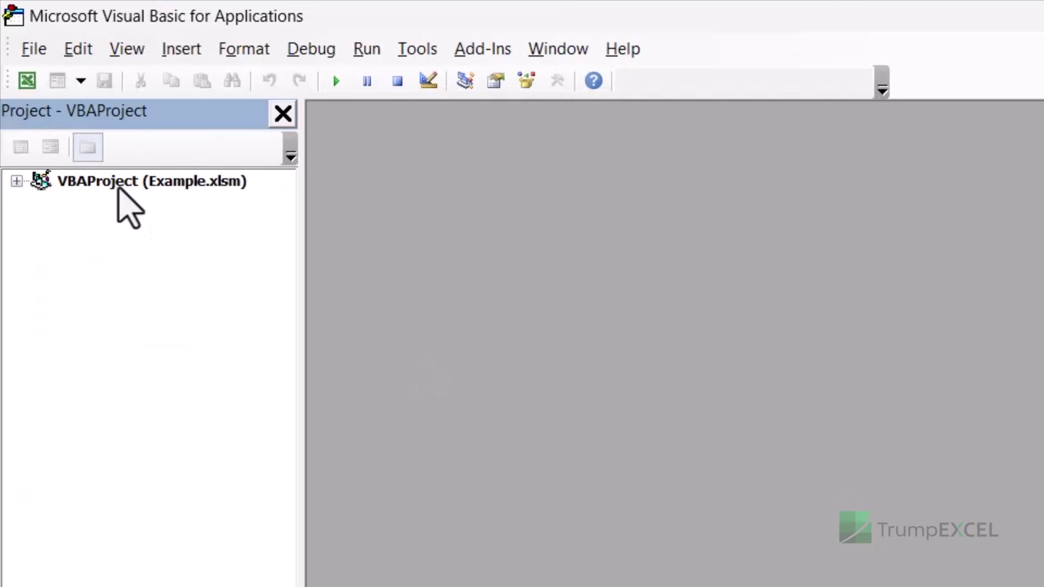
{"action": "double_click", "coordinate": [112, 185]}
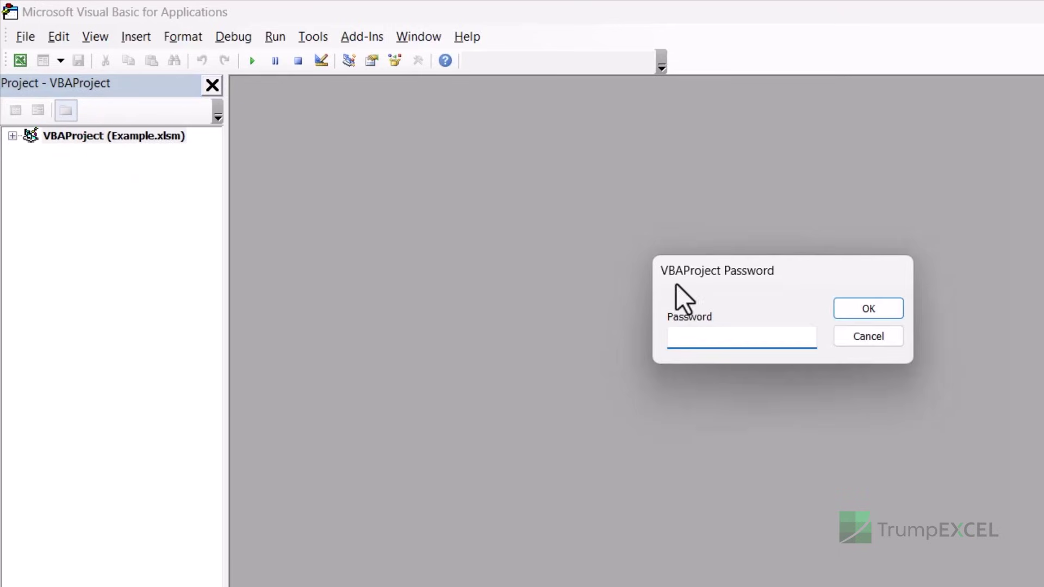
{"action": "left_click", "coordinate": [852, 343]}
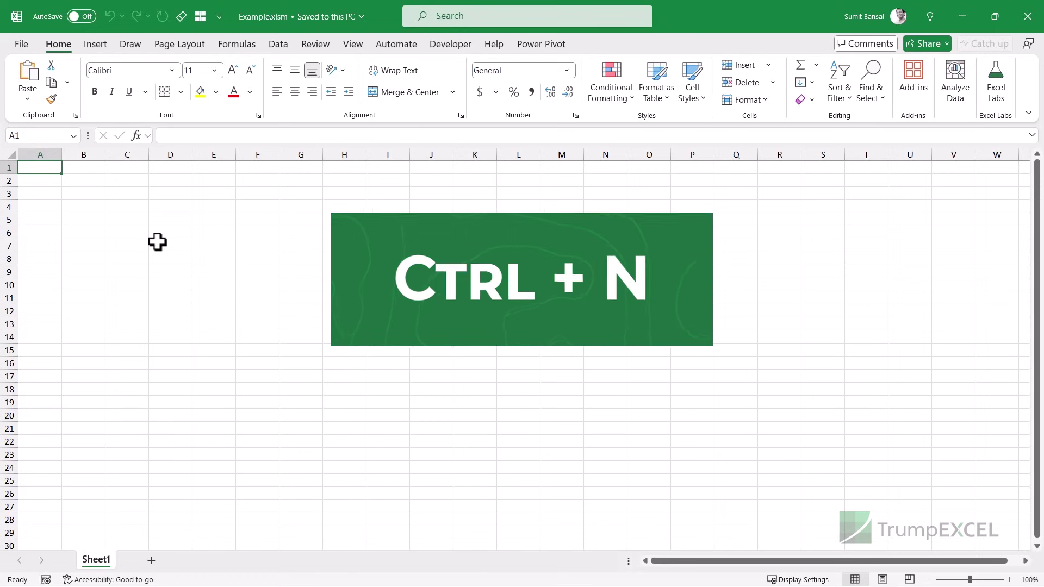
Step: Create a new blank workbook, Book1, and insert an empty Module1 into its VBA project
{"action": "key", "text": "ctrl+n"}
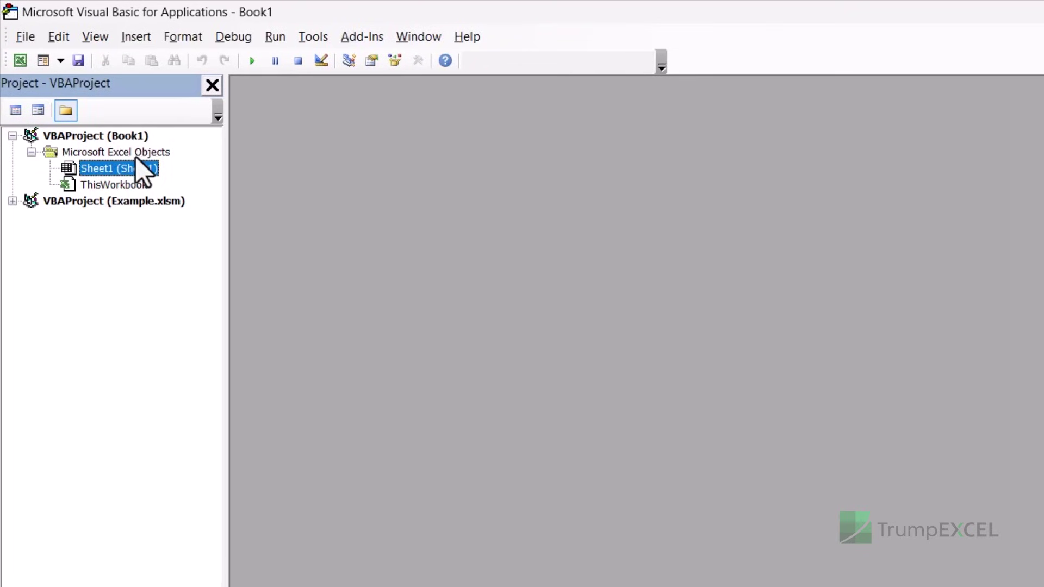
{"action": "left_click", "coordinate": [135, 37]}
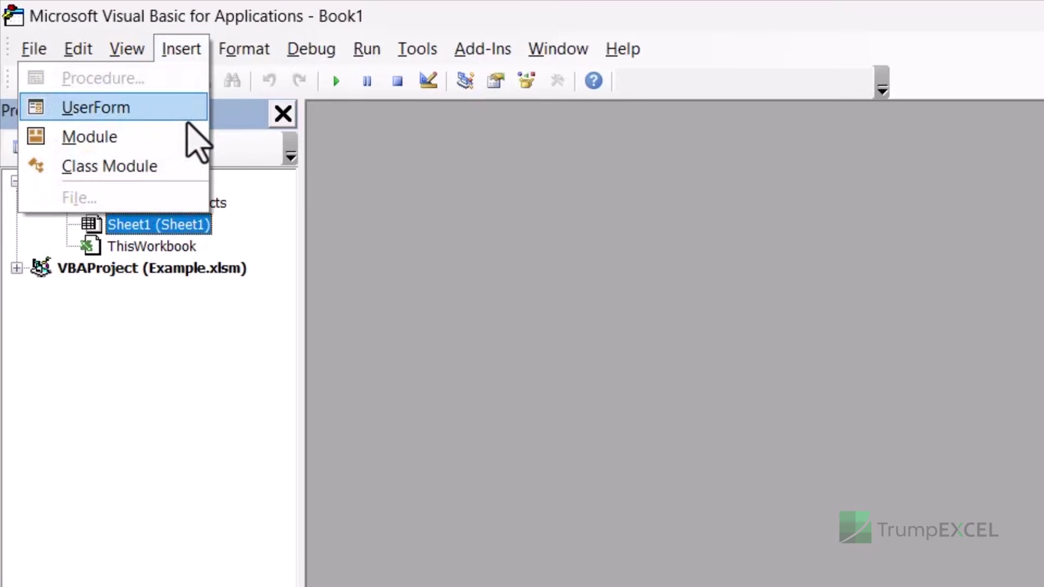
{"action": "left_click", "coordinate": [188, 136]}
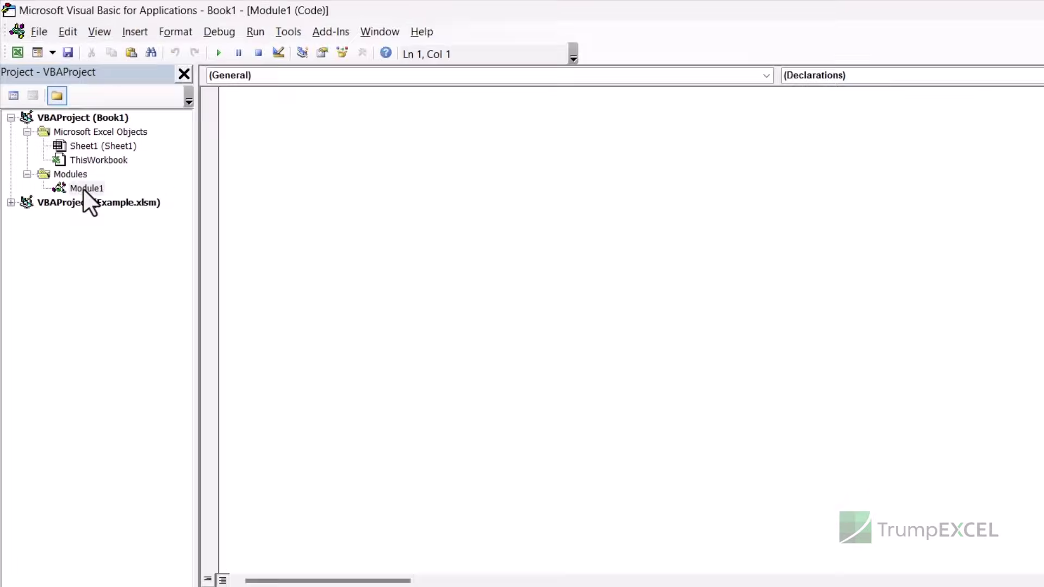
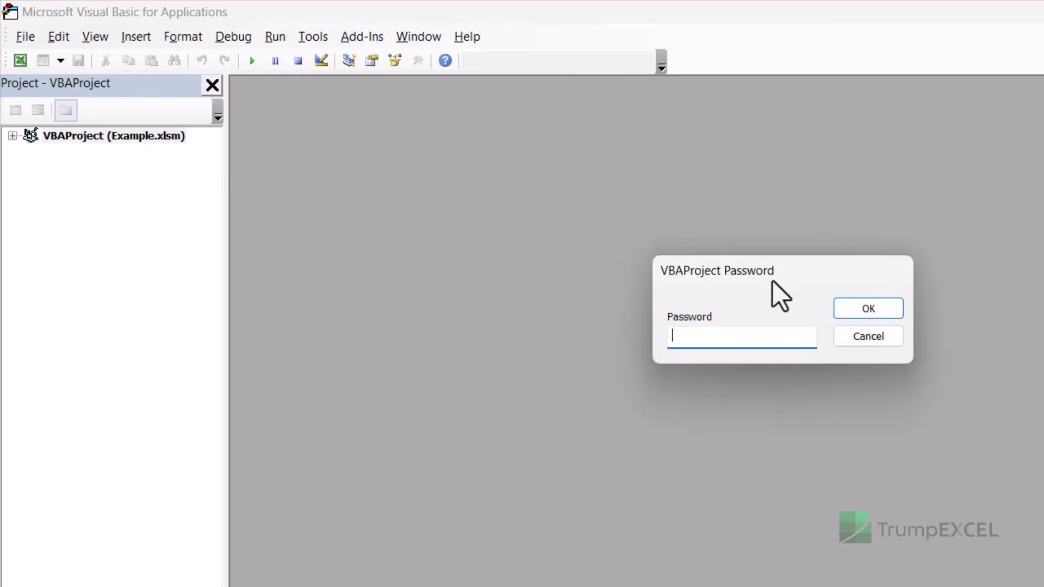
Step: Cancel the VBAProject password prompt and close the VBA editor, returning to Example.xlsm
{"action": "left_click", "coordinate": [869, 337]}
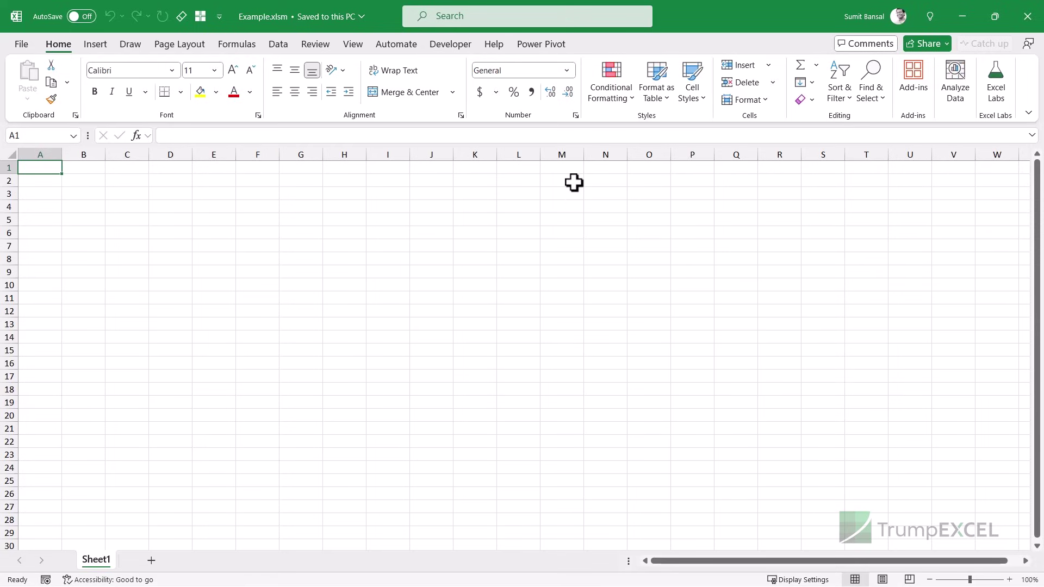
Step: Close Excel and change Example.xlsm's extension to .zip, accepting the extension-change warning
{"action": "left_click", "coordinate": [1027, 16]}
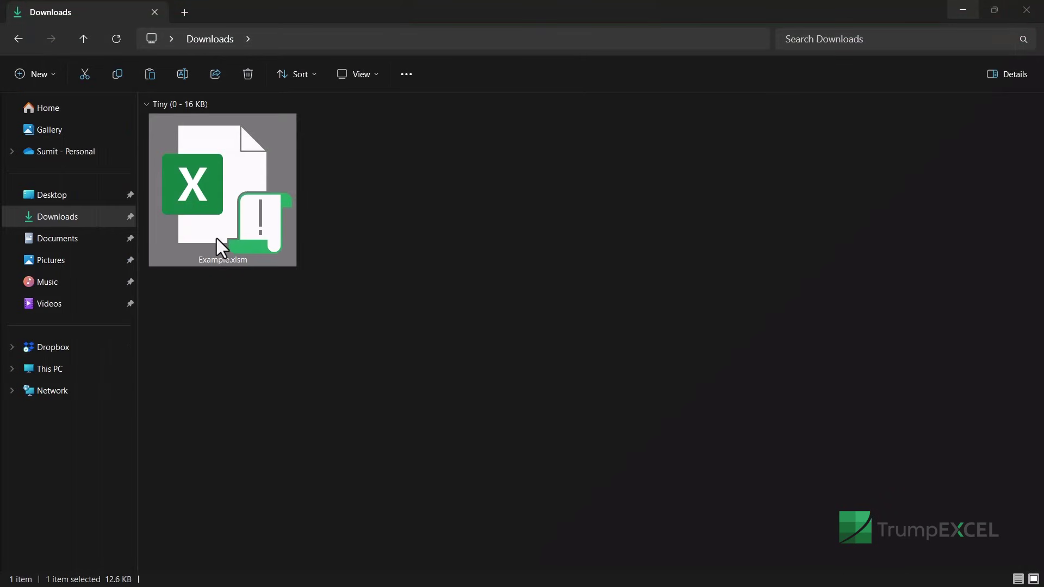
{"action": "key", "text": "F2"}
{"action": "key", "text": "Right"}
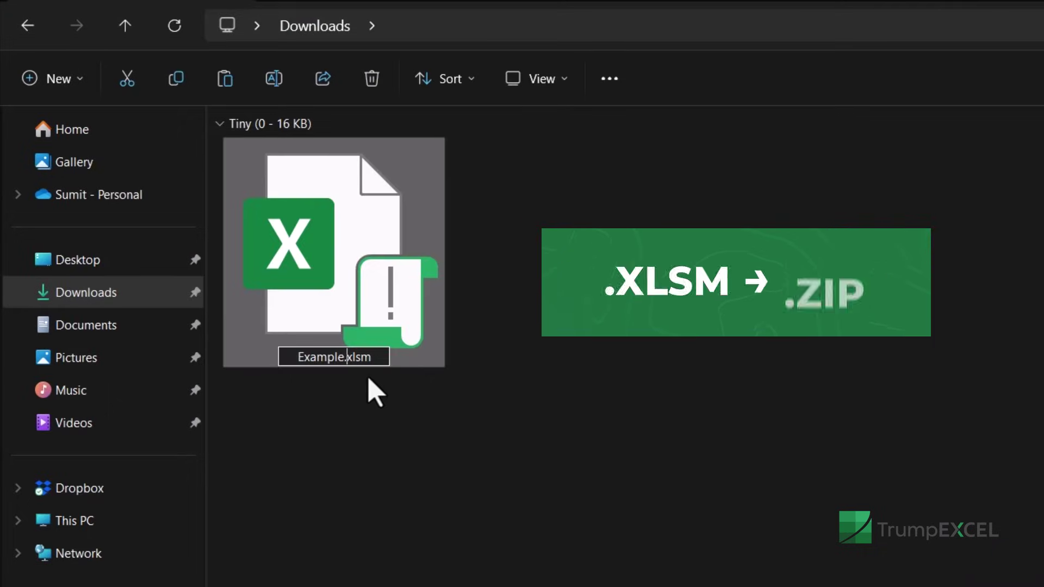
{"action": "key", "text": "shift+End"}
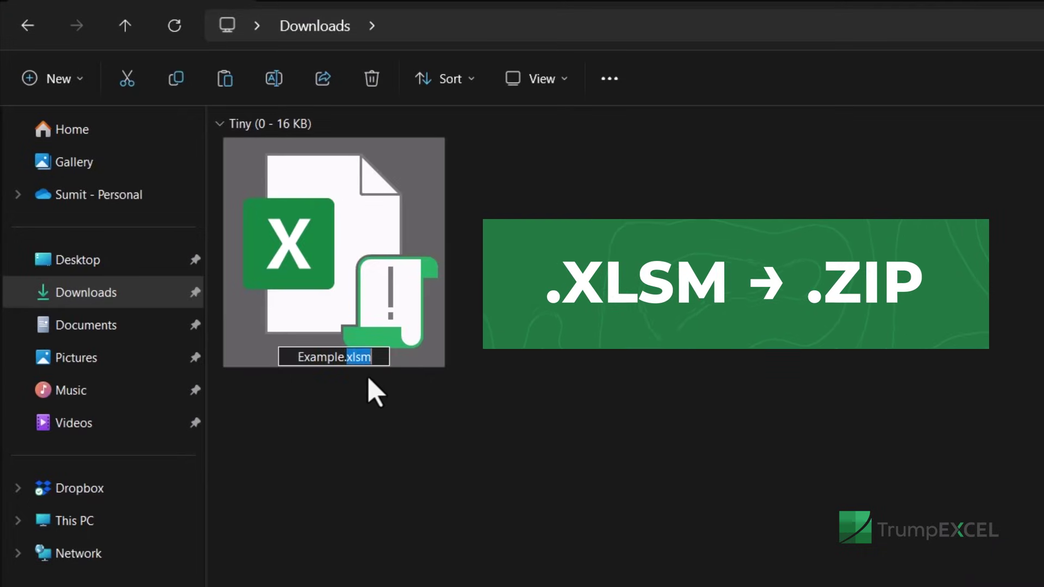
{"action": "type", "text": "zip"}
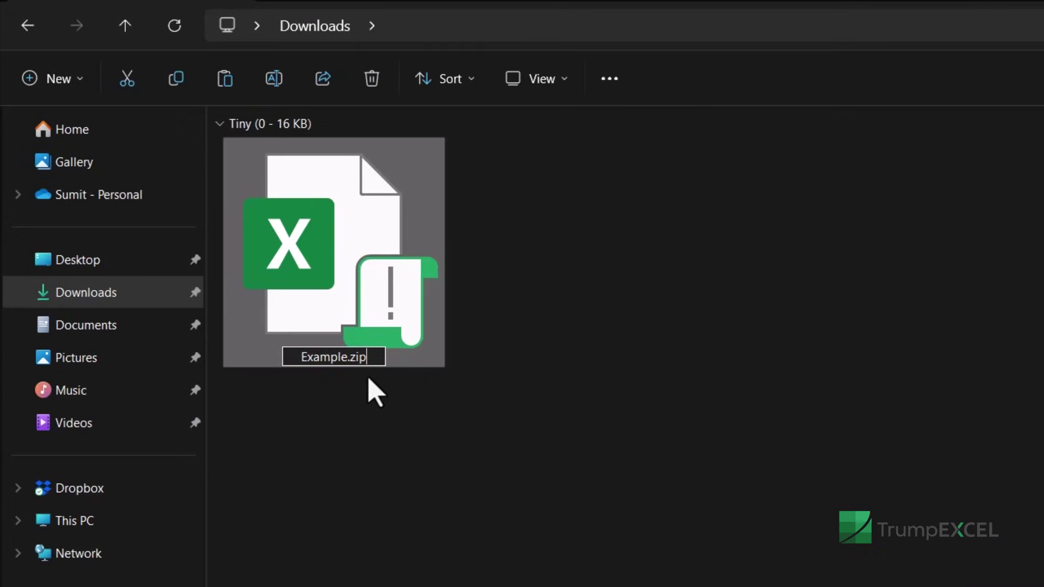
{"action": "key", "text": "Return"}
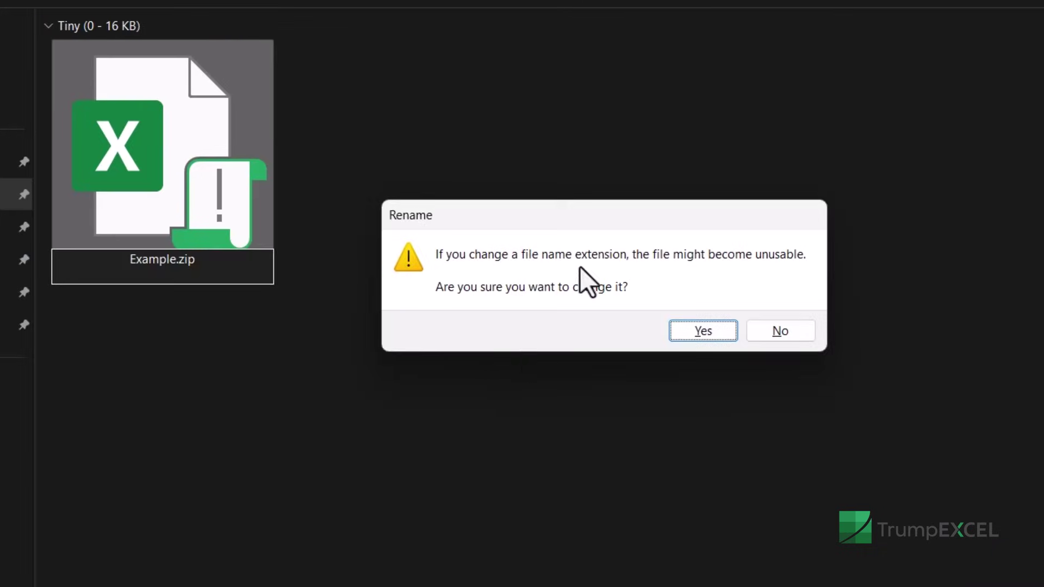
{"action": "left_click", "coordinate": [703, 331]}
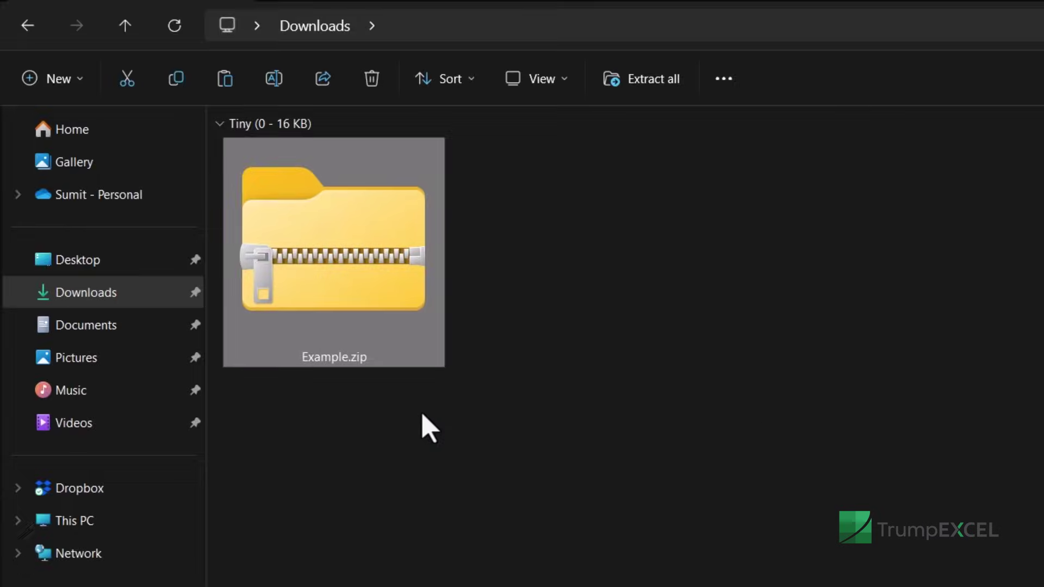
Step: Copy vbaProject.bin from Example.zip's xl folder and paste it into Downloads
{"action": "double_click", "coordinate": [366, 298]}
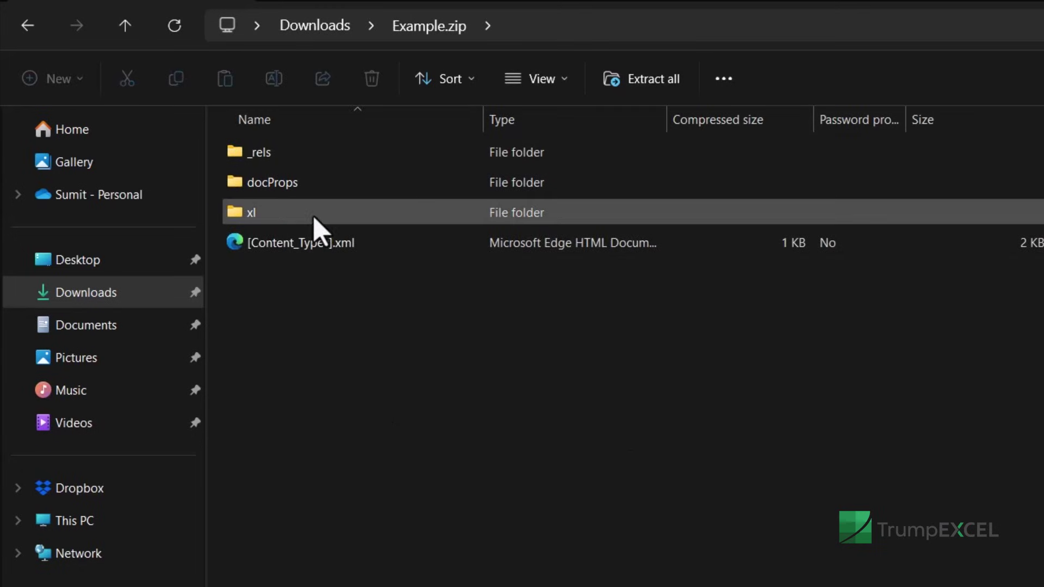
{"action": "double_click", "coordinate": [315, 217]}
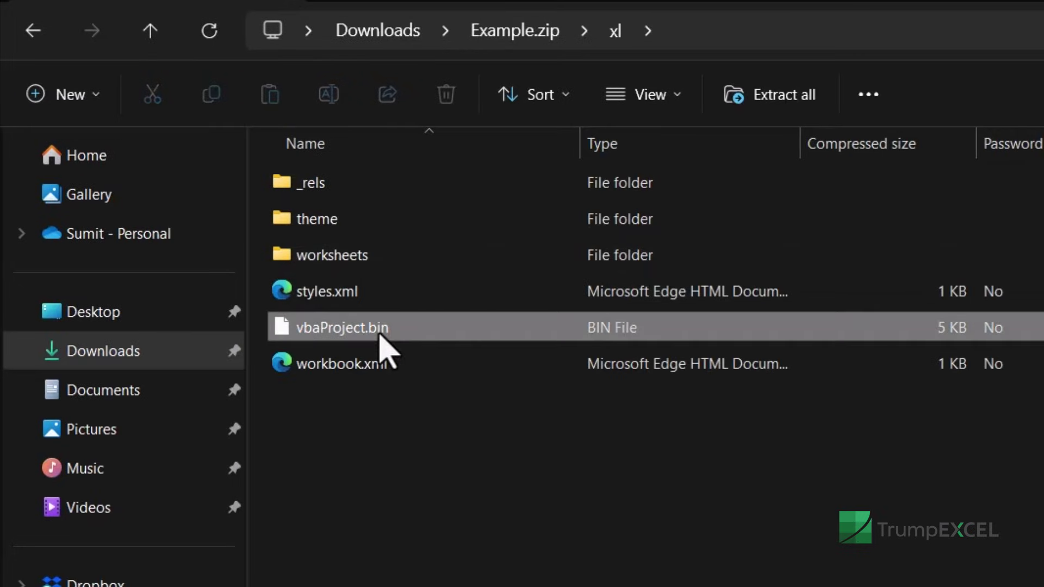
{"action": "left_click", "coordinate": [380, 332]}
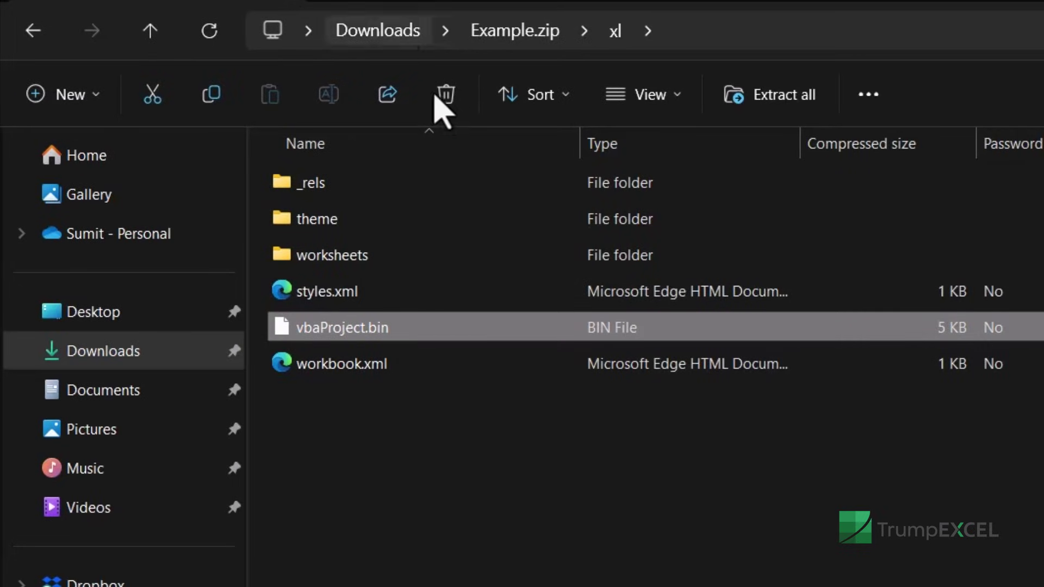
{"action": "left_click", "coordinate": [400, 40]}
{"action": "key", "text": "ctrl+v"}
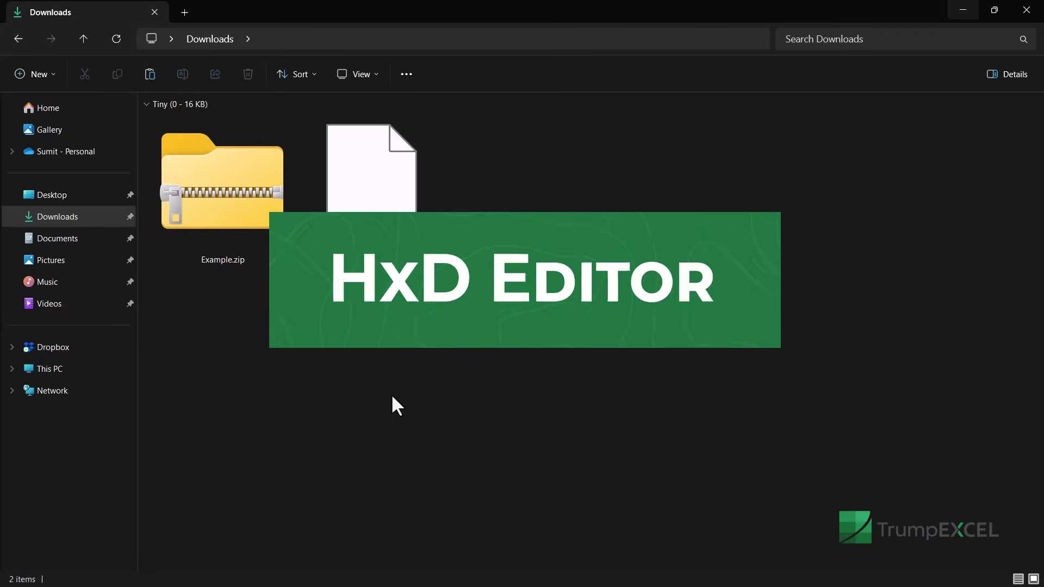
Step: Check the HxD Hex Editor download page in Chrome, then go back to the Downloads window
{"action": "key", "text": "alt+Tab"}
{"action": "key", "text": "alt+Tab"}
{"action": "key", "text": "alt+Tab"}
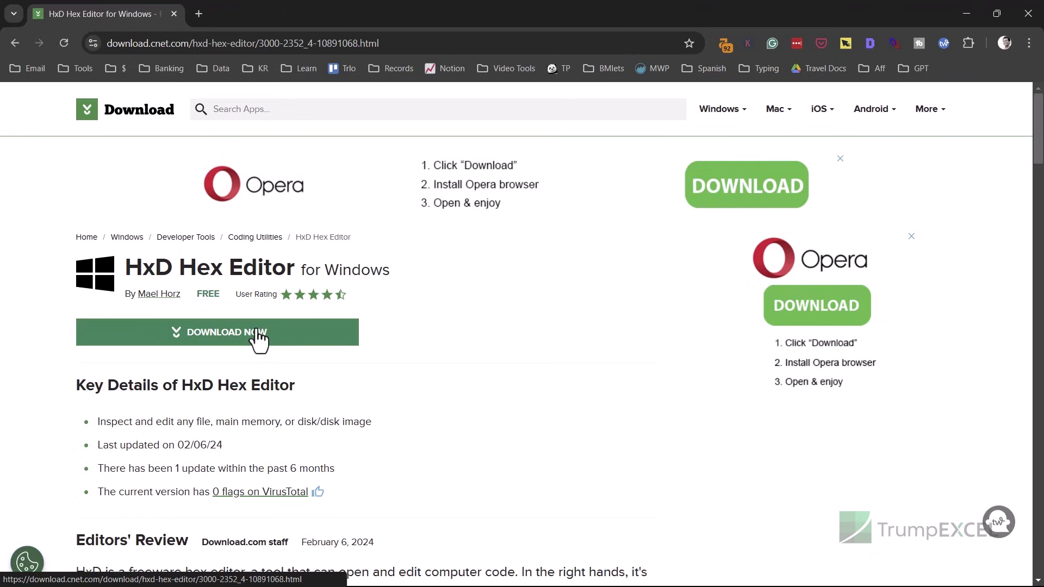
{"action": "key", "text": "alt+Tab"}
{"action": "key", "text": "alt+Tab"}
{"action": "key", "text": "alt+Tab"}
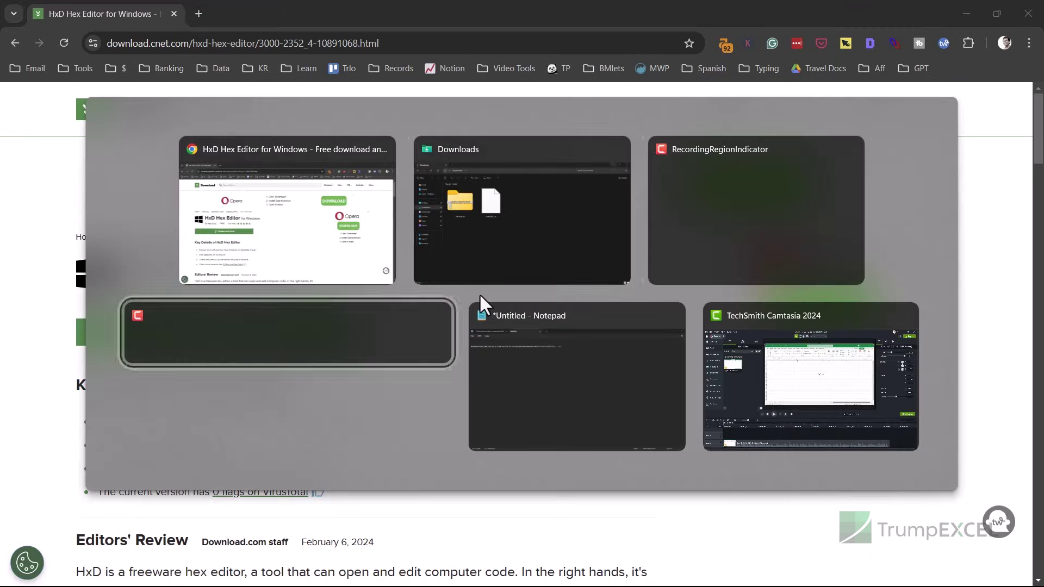
{"action": "key", "text": "alt+Tab"}
{"action": "key", "text": "alt+Tab"}
{"action": "key", "text": "alt+Tab"}
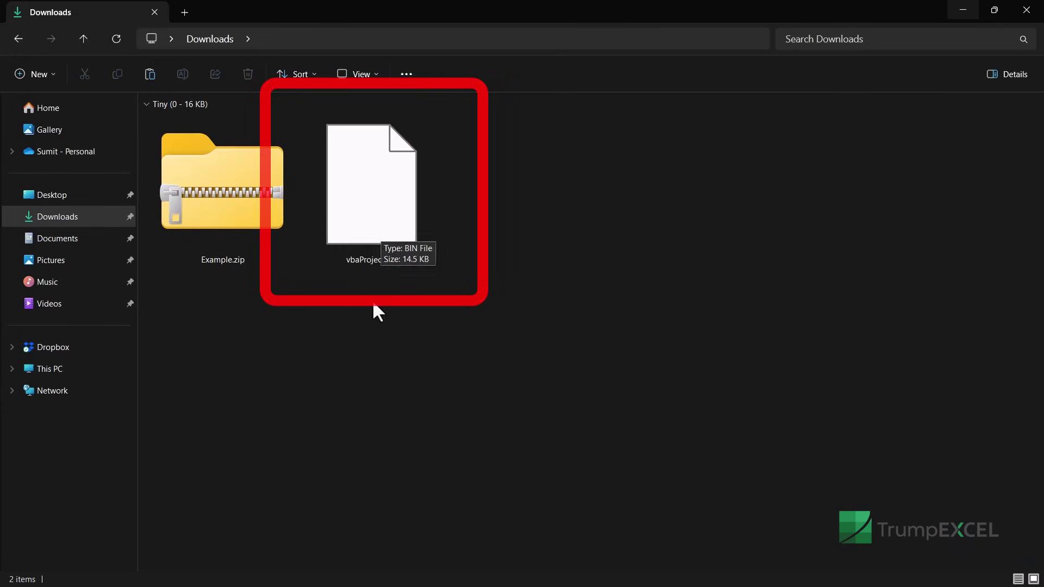
Step: Launch HxD and load vbaProject.bin from the Downloads folder
{"action": "key", "text": "super"}
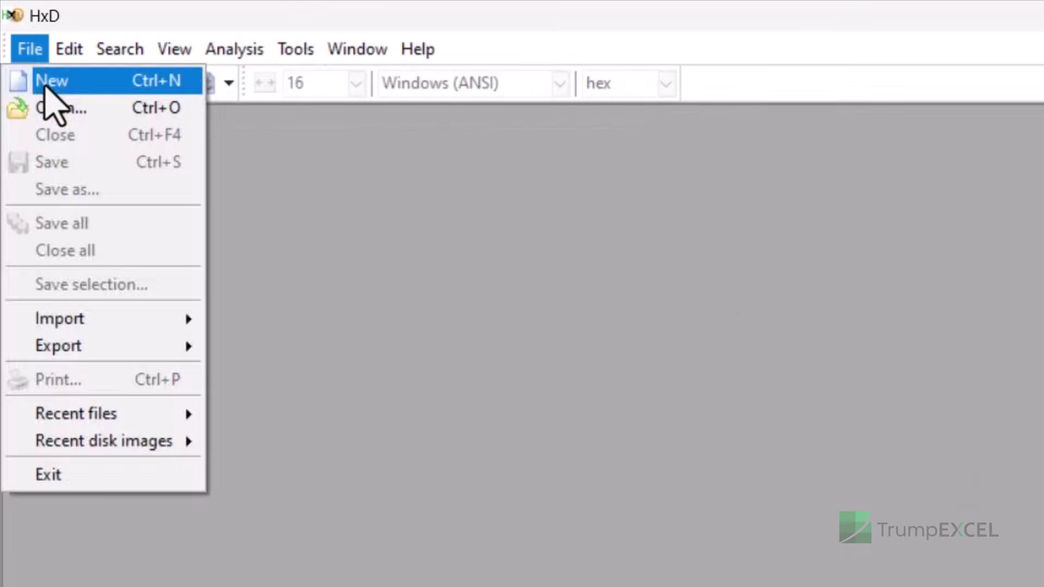
{"action": "left_click", "coordinate": [57, 107]}
{"action": "left_click", "coordinate": [511, 275]}
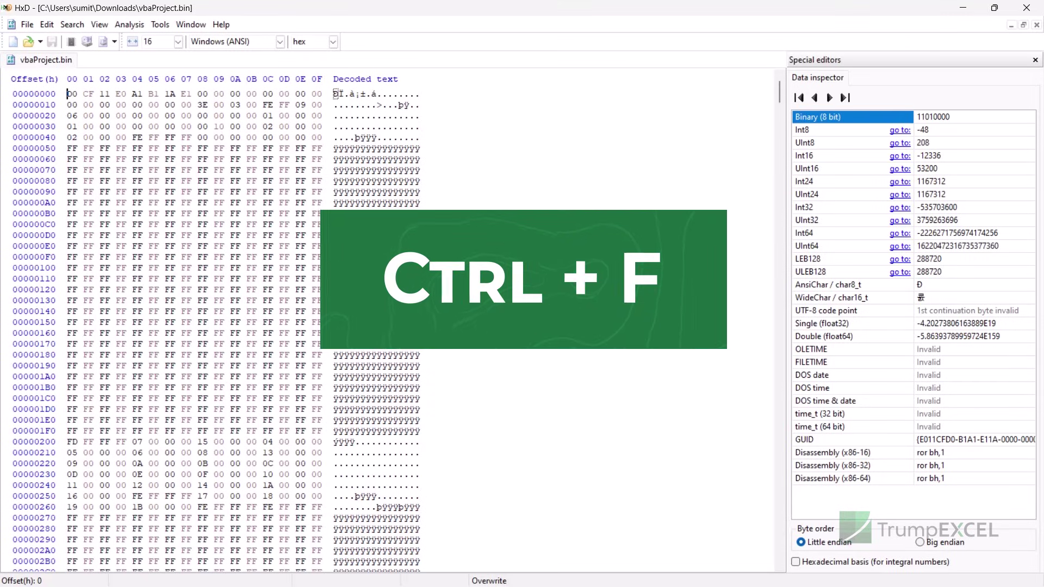
Step: Search the file's text for 'DPB' to find the DPB="…" entry
{"action": "key", "text": "ctrl+f"}
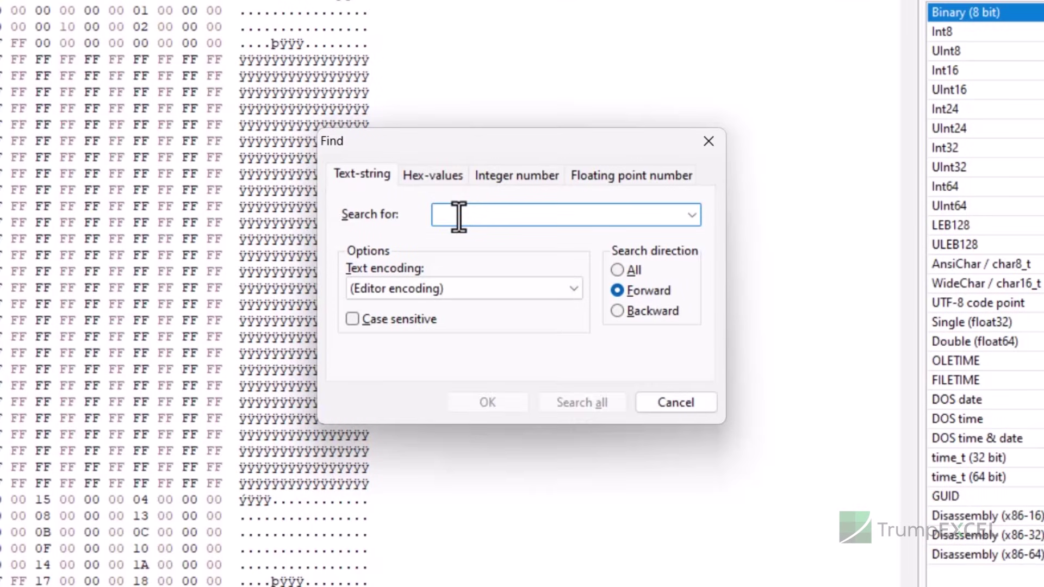
{"action": "type", "text": "DPB"}
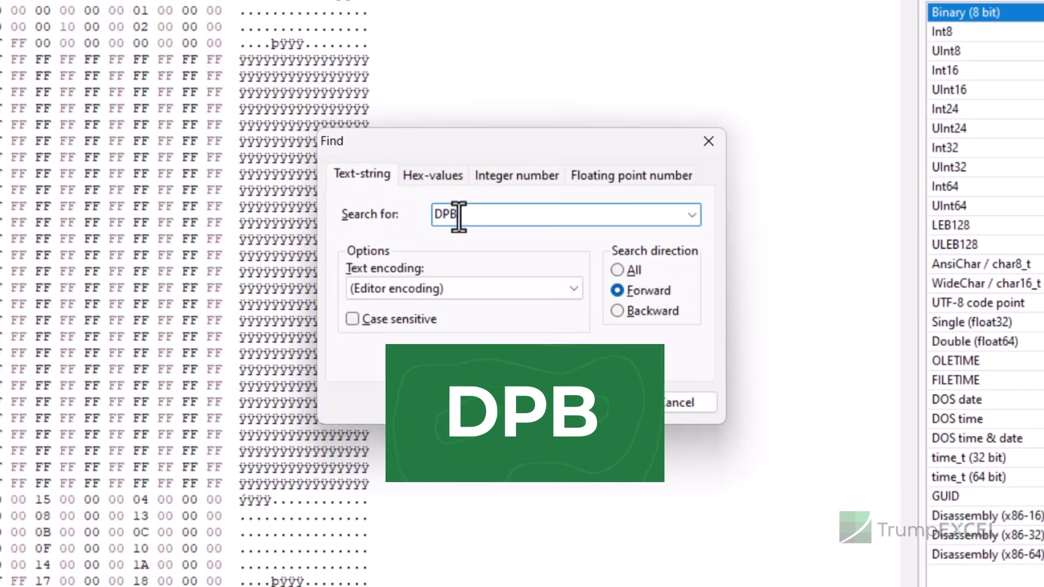
{"action": "left_click", "coordinate": [464, 405]}
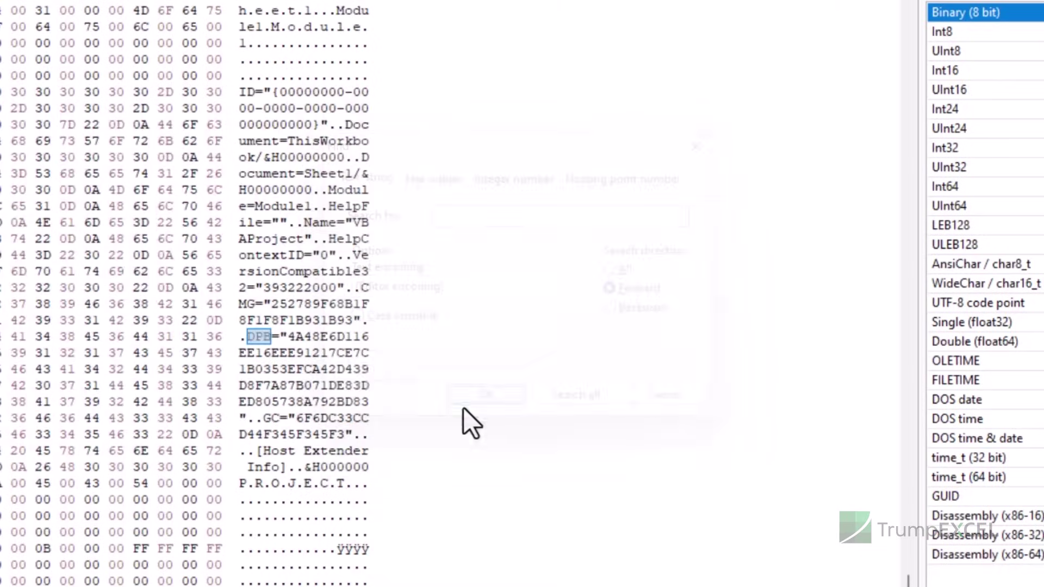
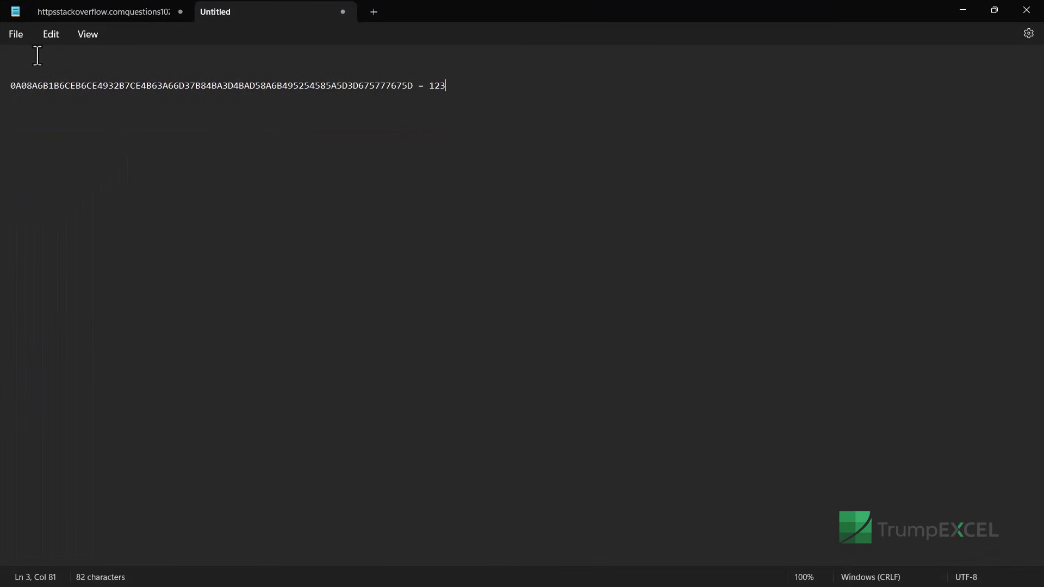
Step: Paste the file's original DPB hash from vbaProject.bin onto the empty first line
{"action": "left_click", "coordinate": [39, 56]}
{"action": "type", "text": "4A48E6D116EE16EEE91217CE7C1B0353EFCA42D439D8F7A87B071DE83DED805738A792BD83"}
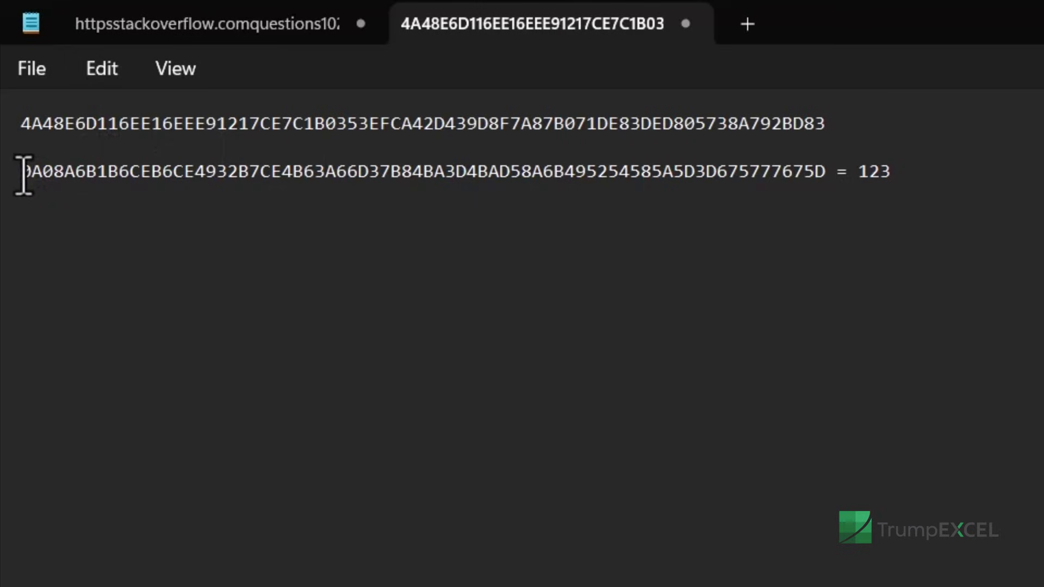
{"action": "left_click_drag", "start_coordinate": [24, 175], "coordinate": [821, 182]}
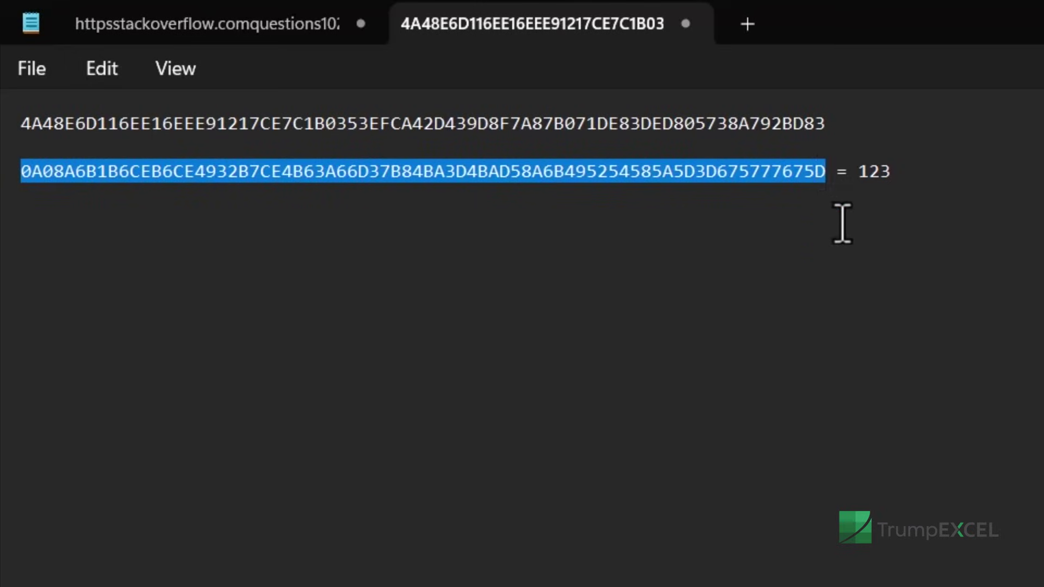
{"action": "double_click", "coordinate": [763, 116]}
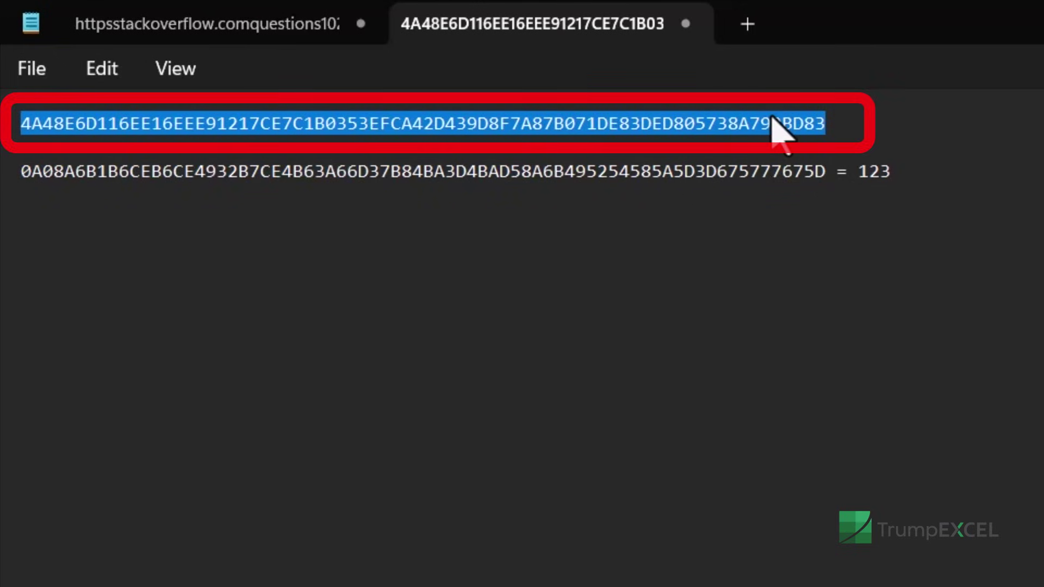
{"action": "double_click", "coordinate": [762, 173]}
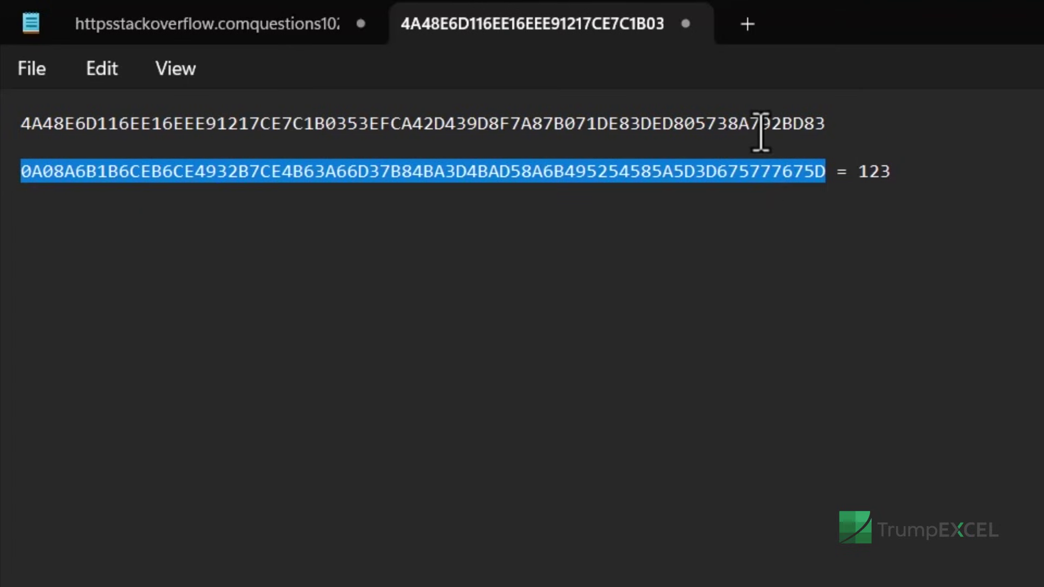
{"action": "double_click", "coordinate": [760, 125]}
{"action": "double_click", "coordinate": [760, 173]}
{"action": "key", "text": "alt+Tab"}
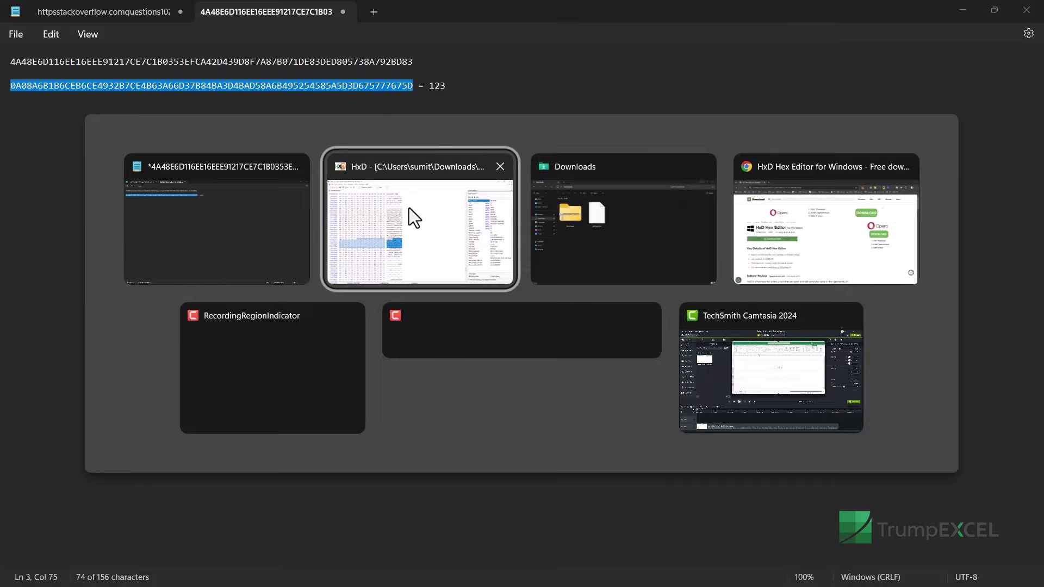
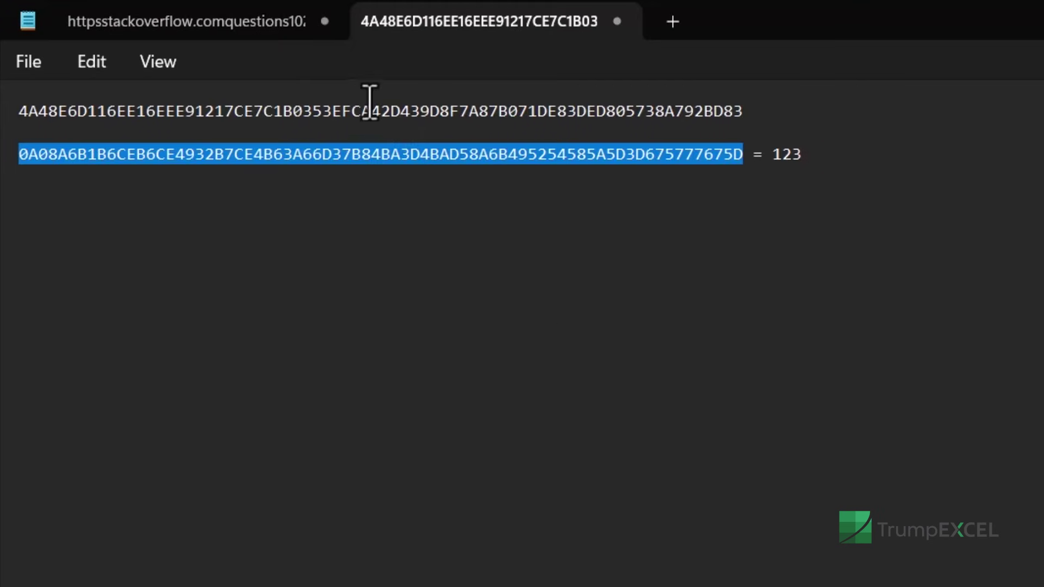
{"action": "left_click", "coordinate": [381, 112]}
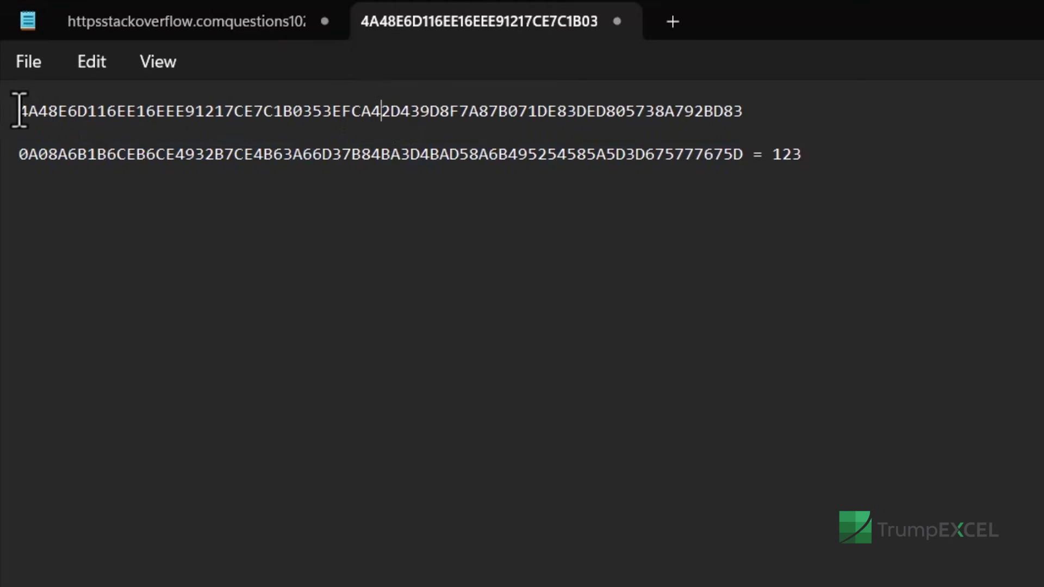
{"action": "left_click_drag", "start_coordinate": [19, 111], "coordinate": [746, 121]}
{"action": "double_click", "coordinate": [717, 158]}
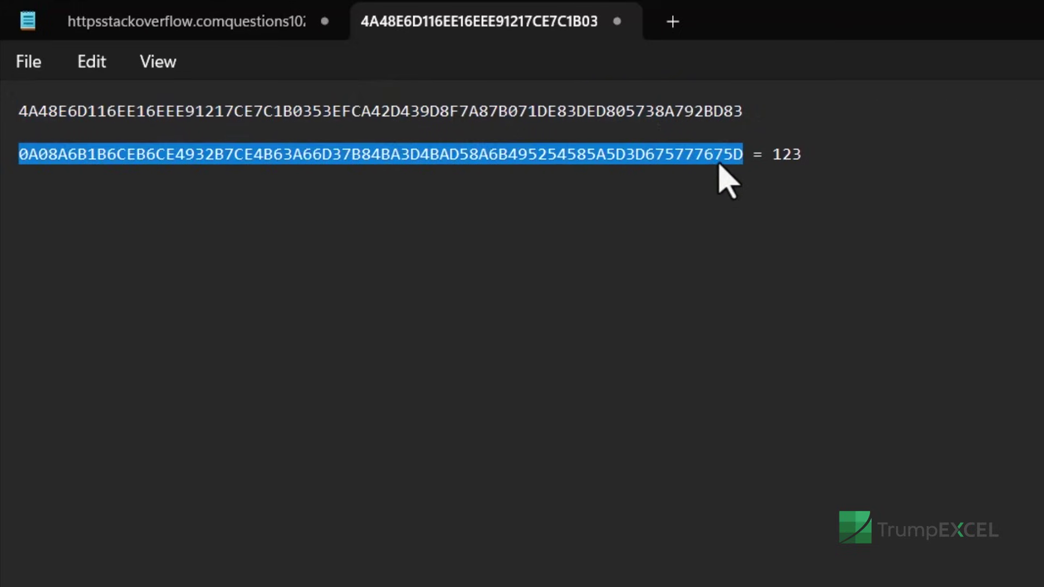
{"action": "left_click", "coordinate": [752, 111]}
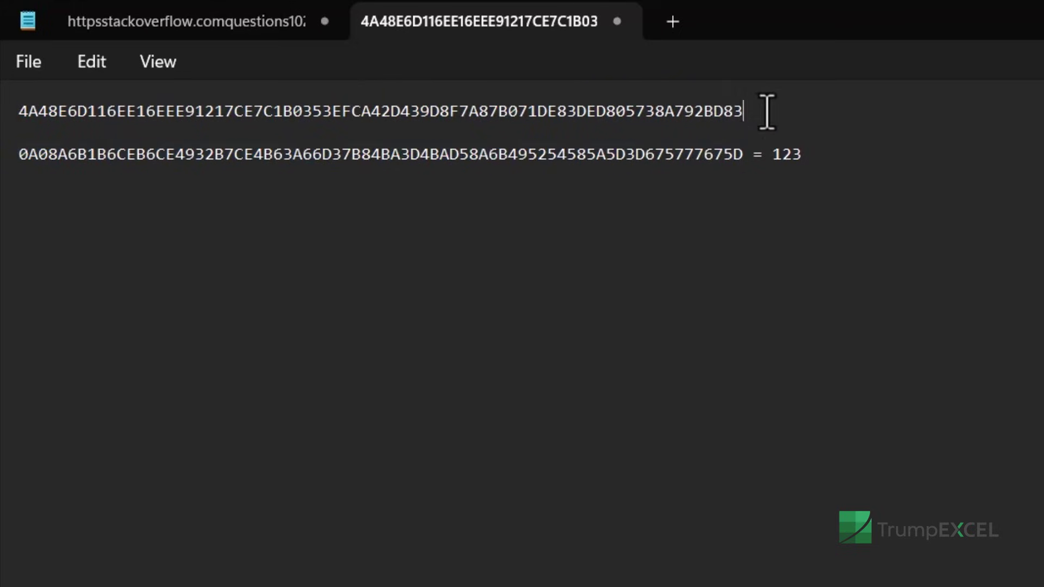
{"action": "left_click", "coordinate": [744, 147]}
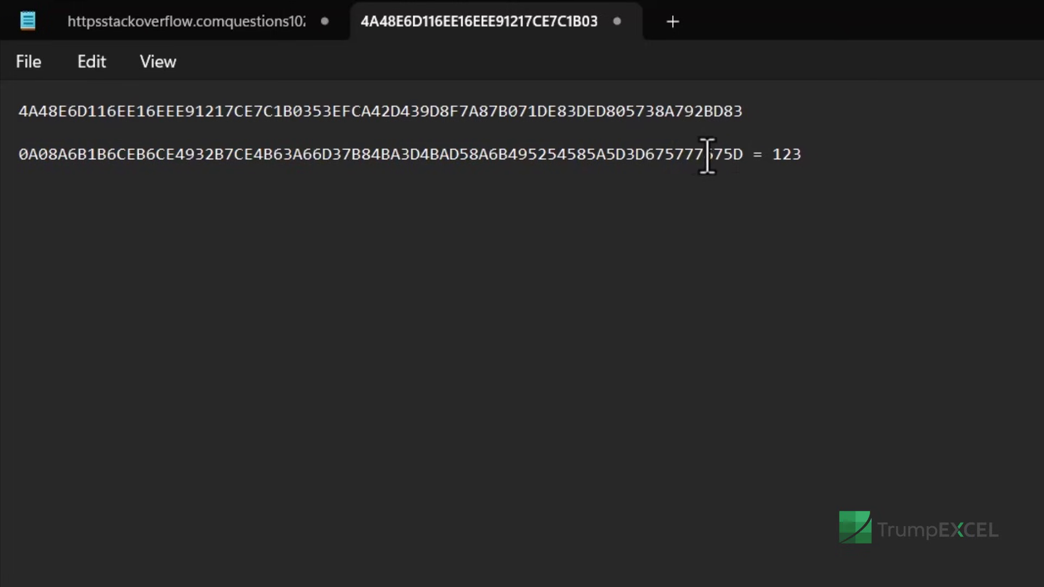
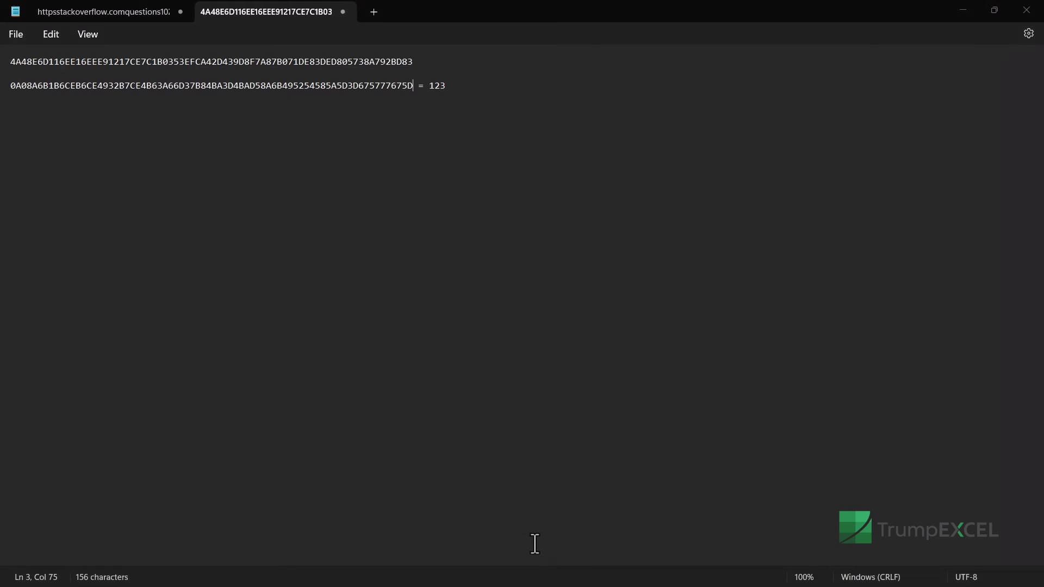
Step: Switch from the Notepad hex notes to the Downloads folder and select the edited vbaProject.bin
{"action": "key", "text": "alt+Tab"}
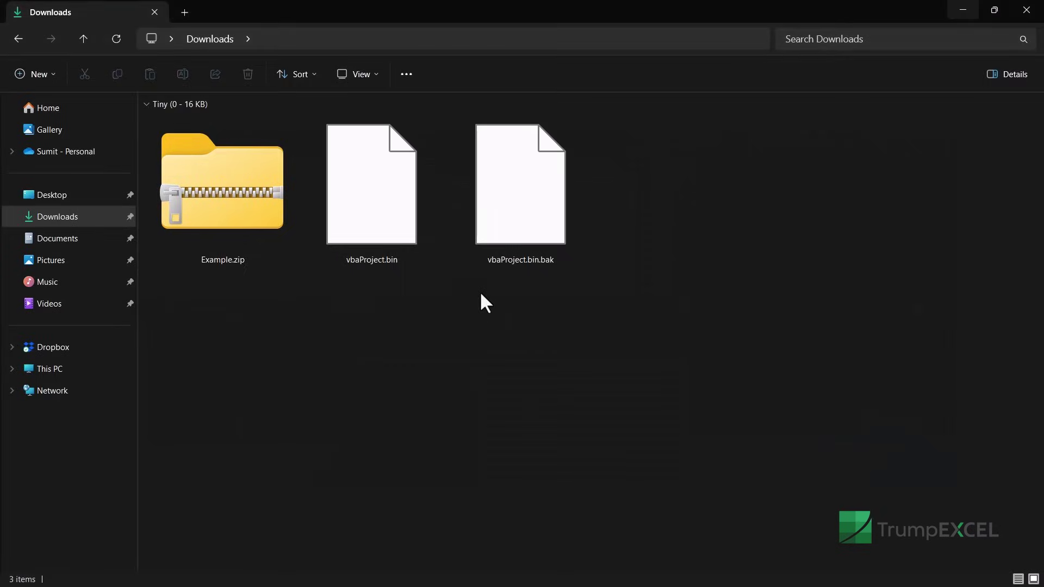
{"action": "left_click", "coordinate": [417, 242]}
Step: With the edited vbaProject.bin selected, delete the original vbaProject.bin from Example.zip's xl folder
{"action": "left_click", "coordinate": [527, 247]}
{"action": "left_click", "coordinate": [412, 253]}
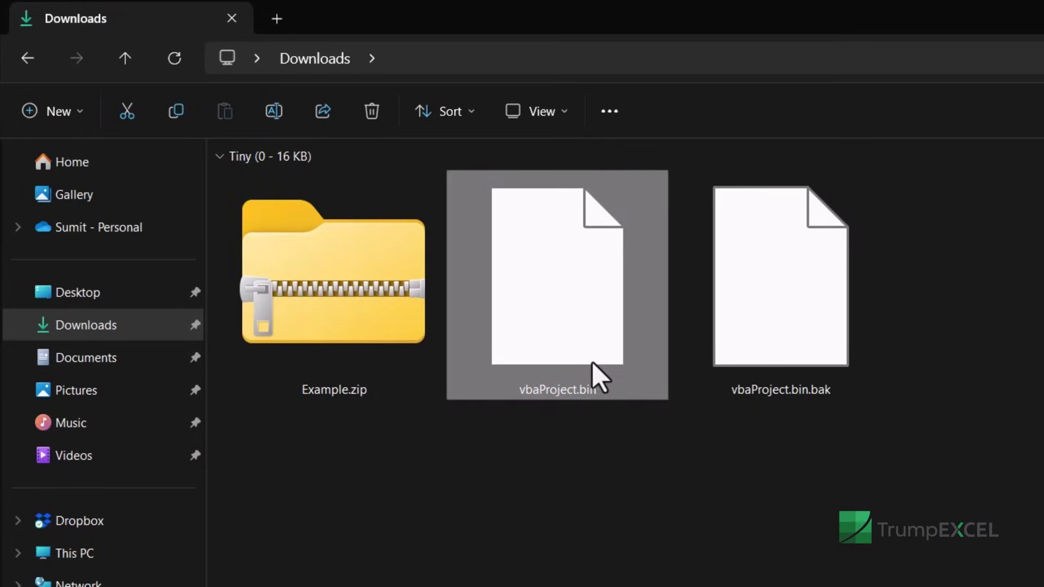
{"action": "double_click", "coordinate": [379, 326]}
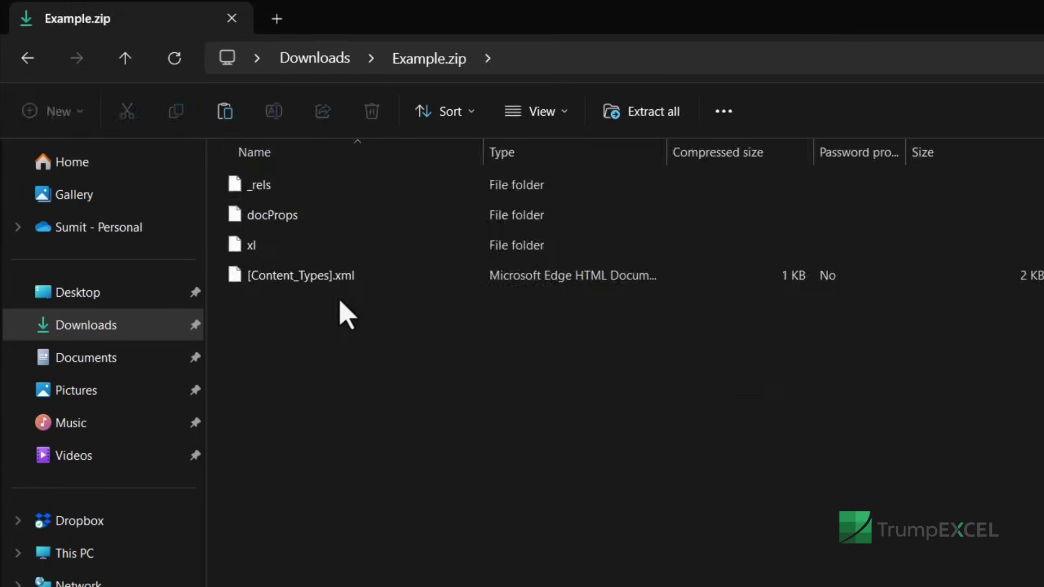
{"action": "double_click", "coordinate": [300, 250]}
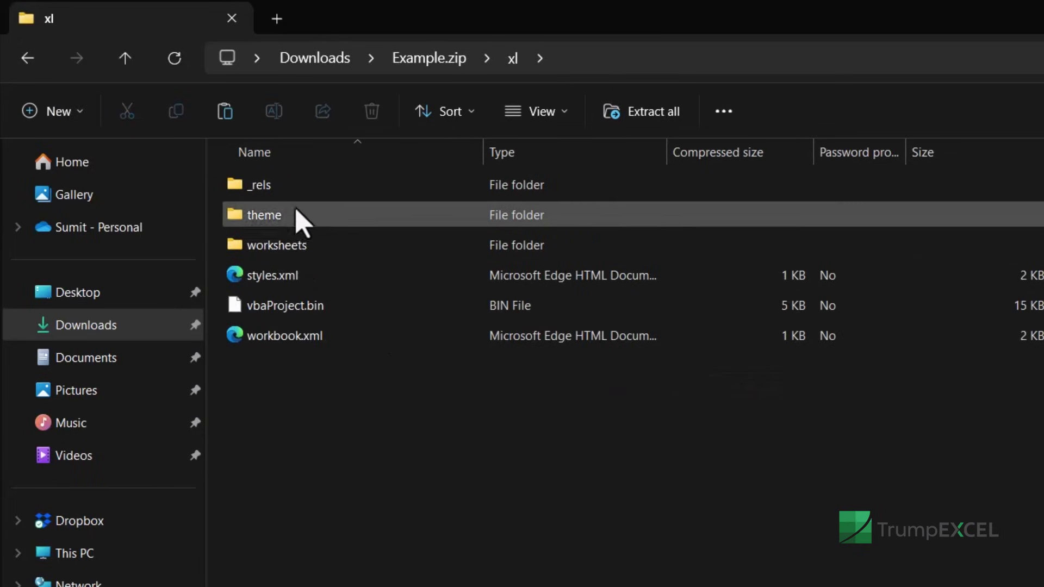
{"action": "left_click", "coordinate": [318, 305]}
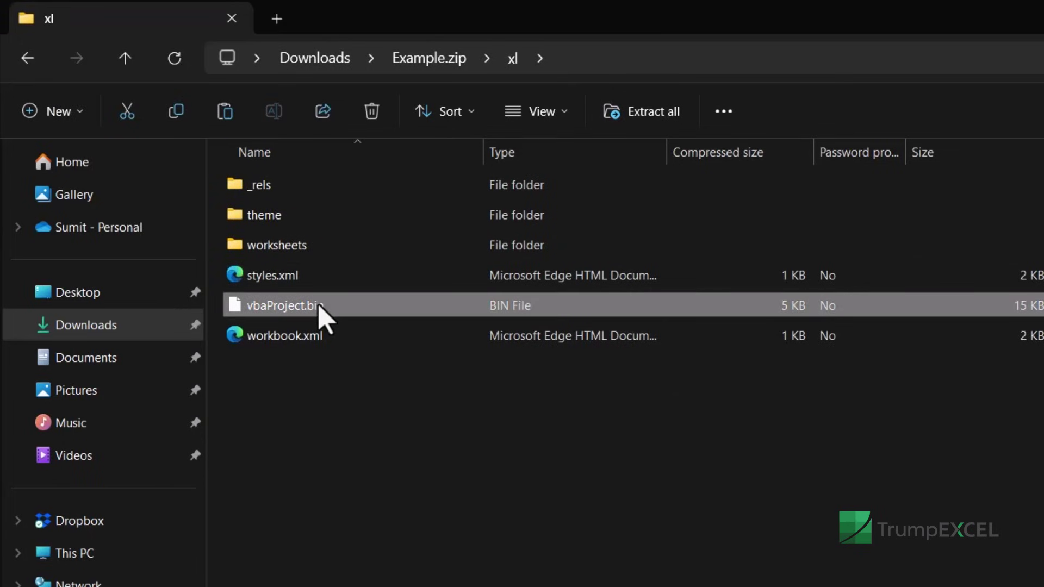
{"action": "key", "text": "Delete"}
{"action": "left_click", "coordinate": [843, 524]}
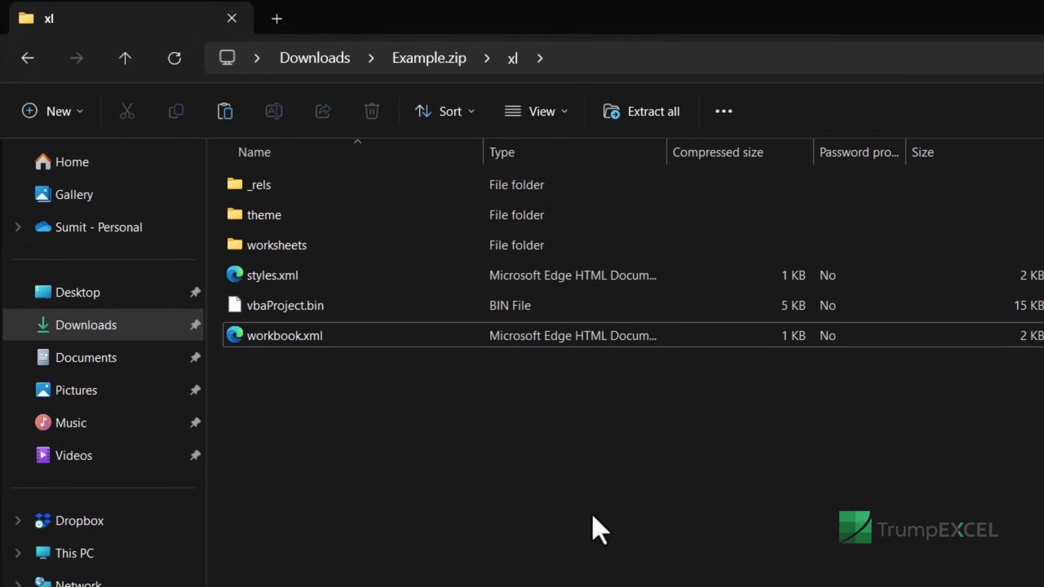
Step: Back in Downloads, change Example.zip's extension to xlsm, accept the warning, and open Example.xlsm
{"action": "left_click", "coordinate": [322, 60]}
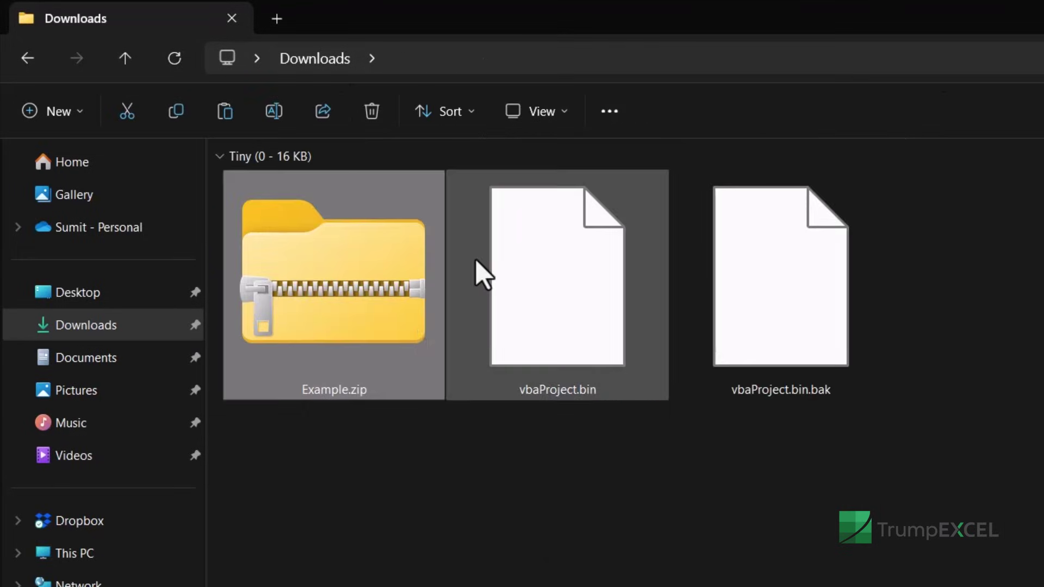
{"action": "left_click", "coordinate": [371, 334]}
{"action": "key", "text": "F2"}
{"action": "key", "text": "Right"}
{"action": "key", "text": "Right"}
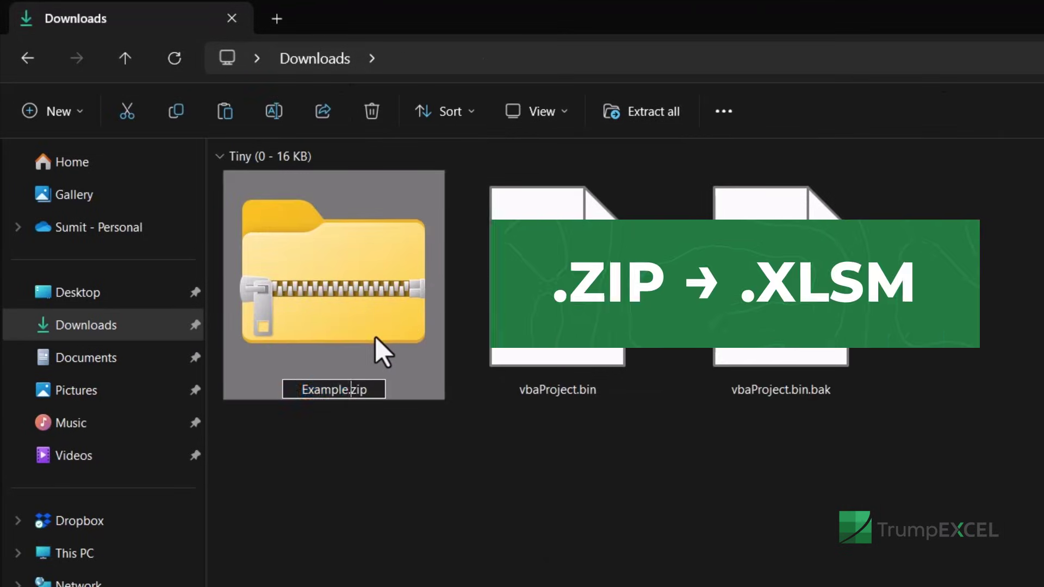
{"action": "key", "text": "shift+End"}
{"action": "type", "text": "xls"}
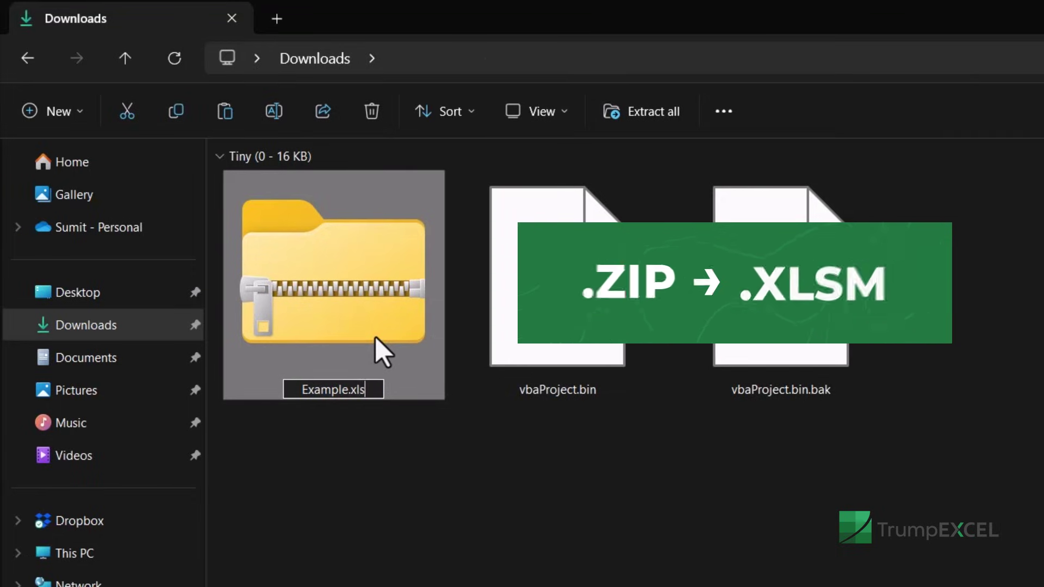
{"action": "type", "text": "m"}
{"action": "key", "text": "Return"}
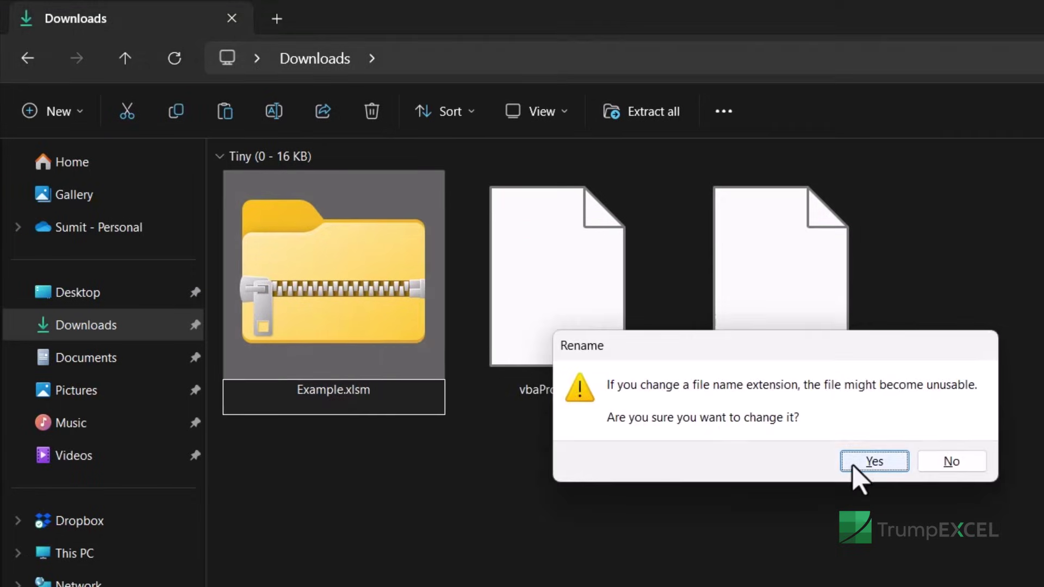
{"action": "left_click", "coordinate": [856, 465]}
{"action": "double_click", "coordinate": [376, 343]}
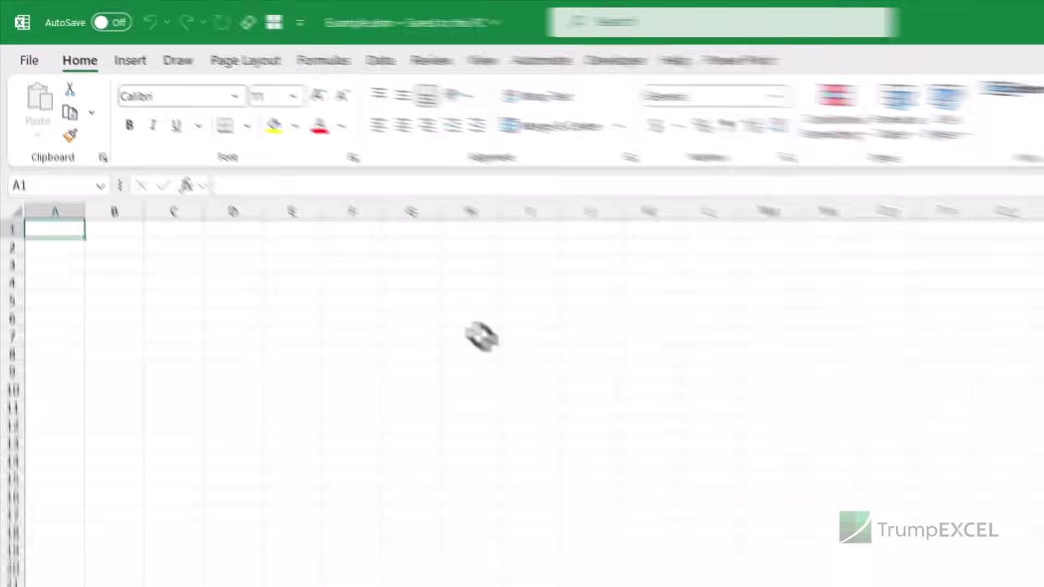
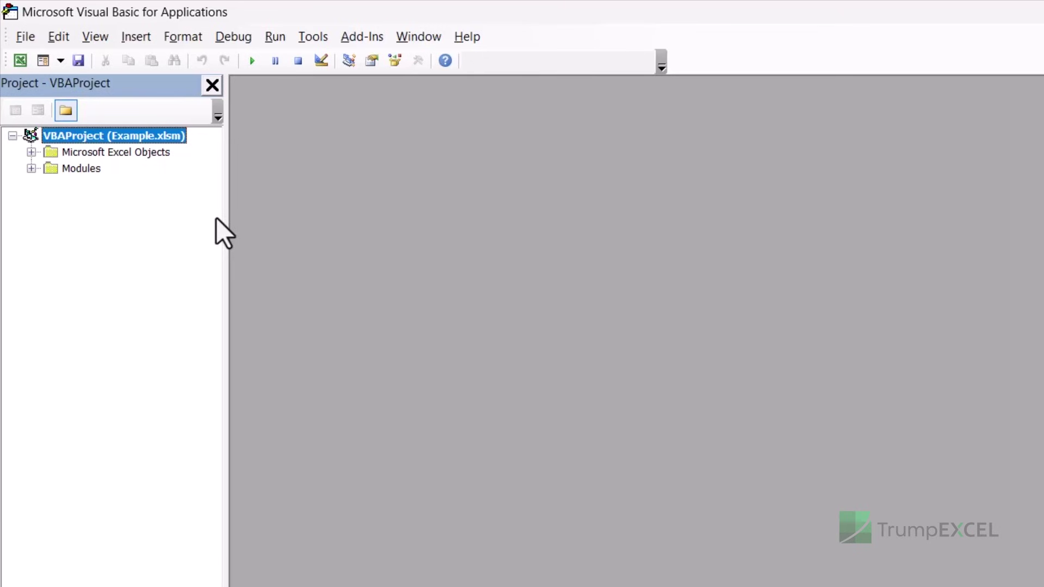
Step: Switch from the VBA editor to the Notepad note holding the two hex hash strings
{"action": "key", "text": "alt+Tab"}
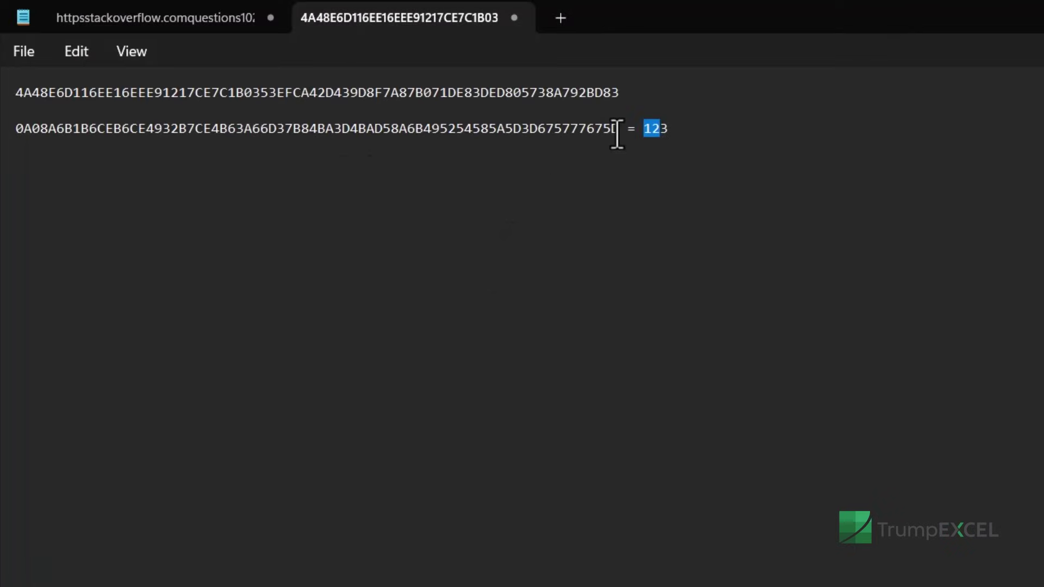
Step: Inspect the original and substitute hex hashes and the noted password, then return to the VBA editor
{"action": "left_click_drag", "start_coordinate": [619, 130], "coordinate": [11, 137]}
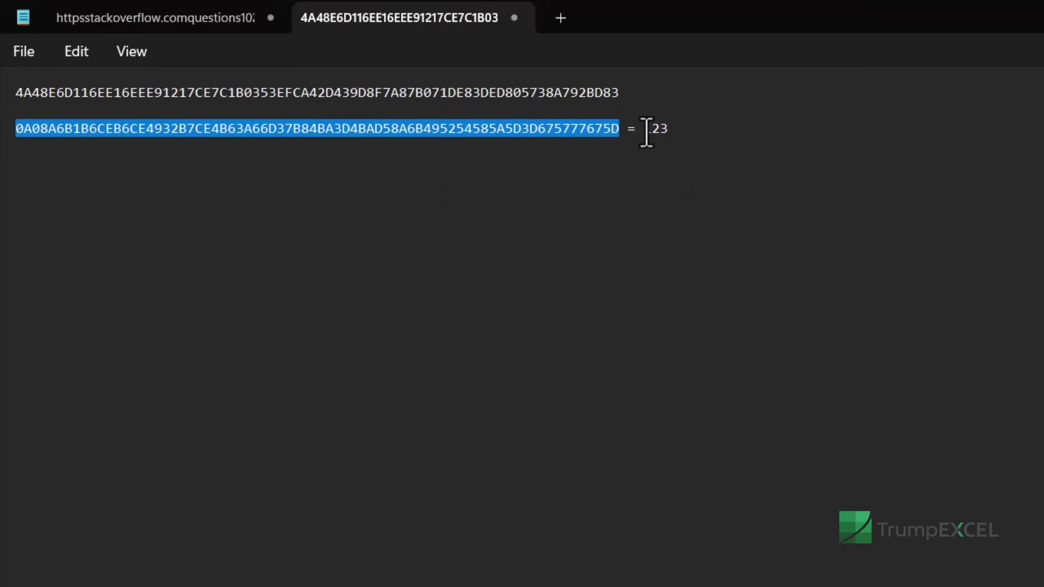
{"action": "left_click_drag", "start_coordinate": [644, 131], "coordinate": [684, 131]}
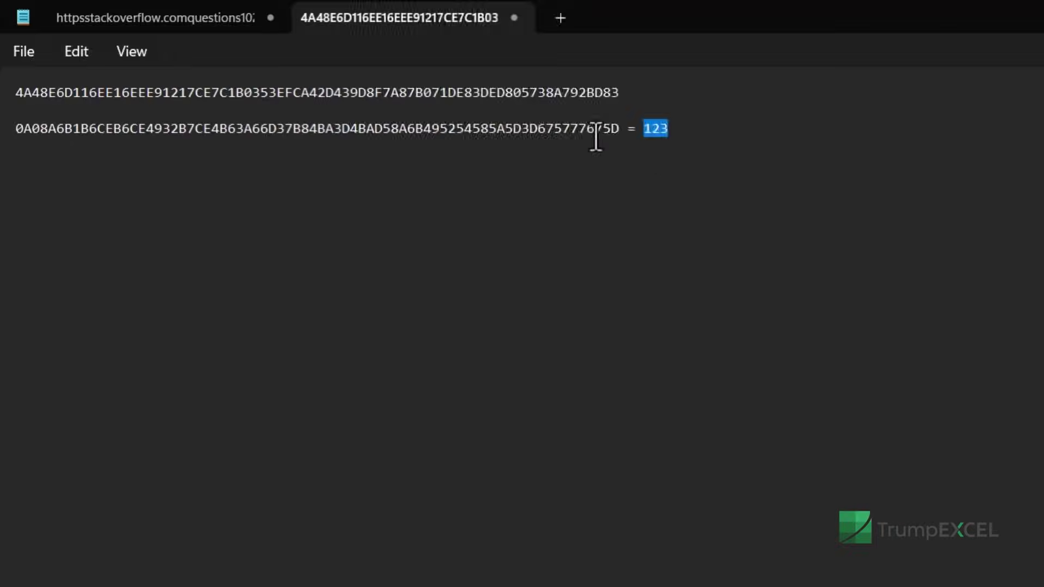
{"action": "left_click_drag", "start_coordinate": [618, 128], "coordinate": [14, 135]}
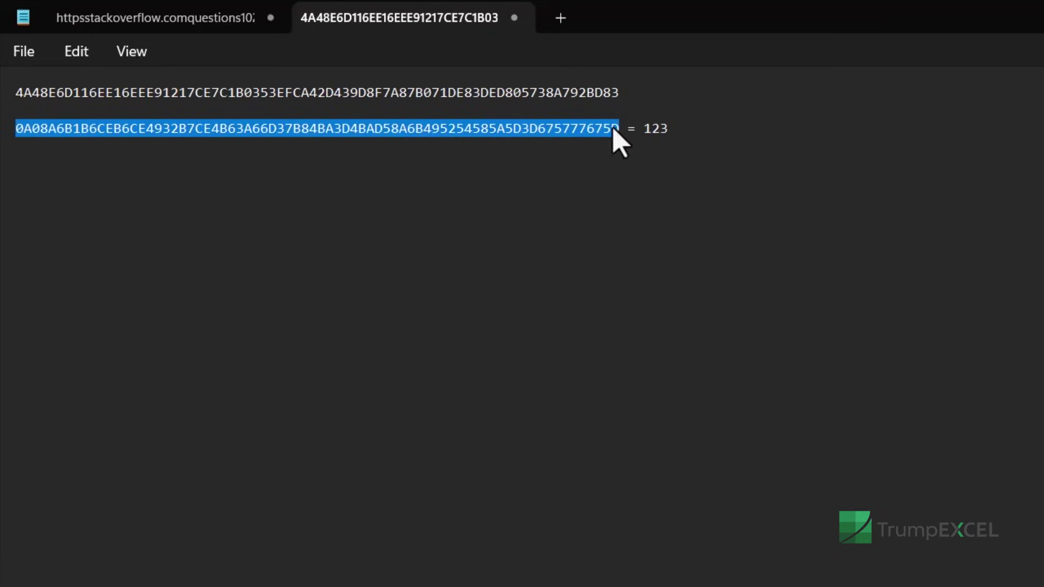
{"action": "double_click", "coordinate": [606, 92]}
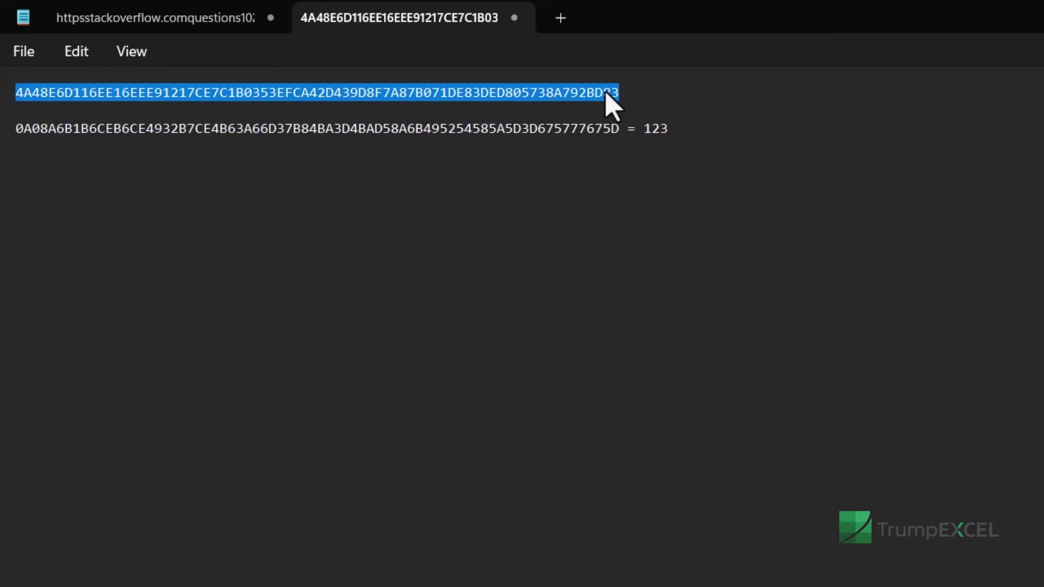
{"action": "triple_click", "coordinate": [604, 129]}
{"action": "left_click", "coordinate": [604, 129]}
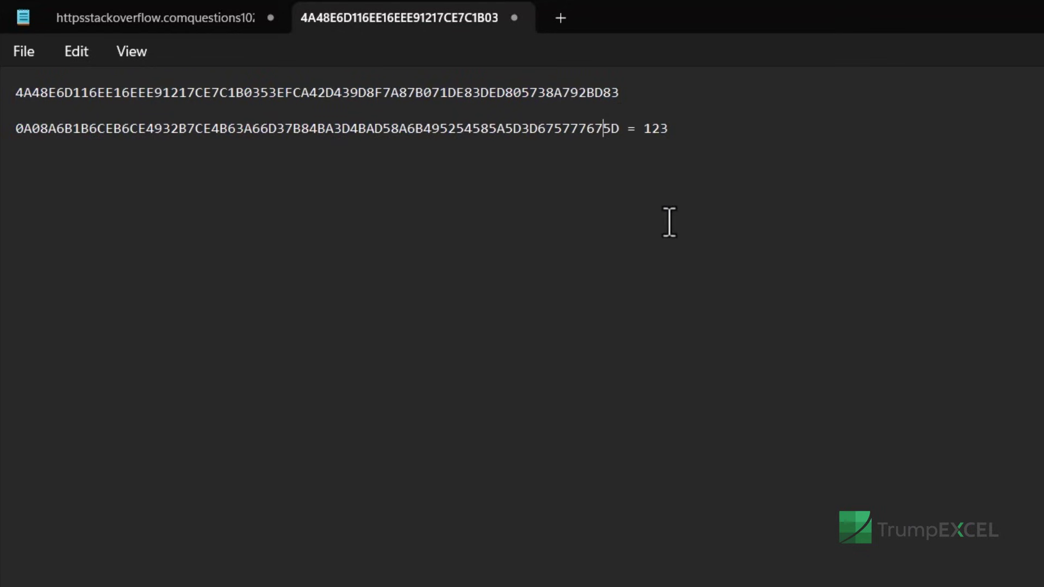
{"action": "key", "text": "alt+Tab"}
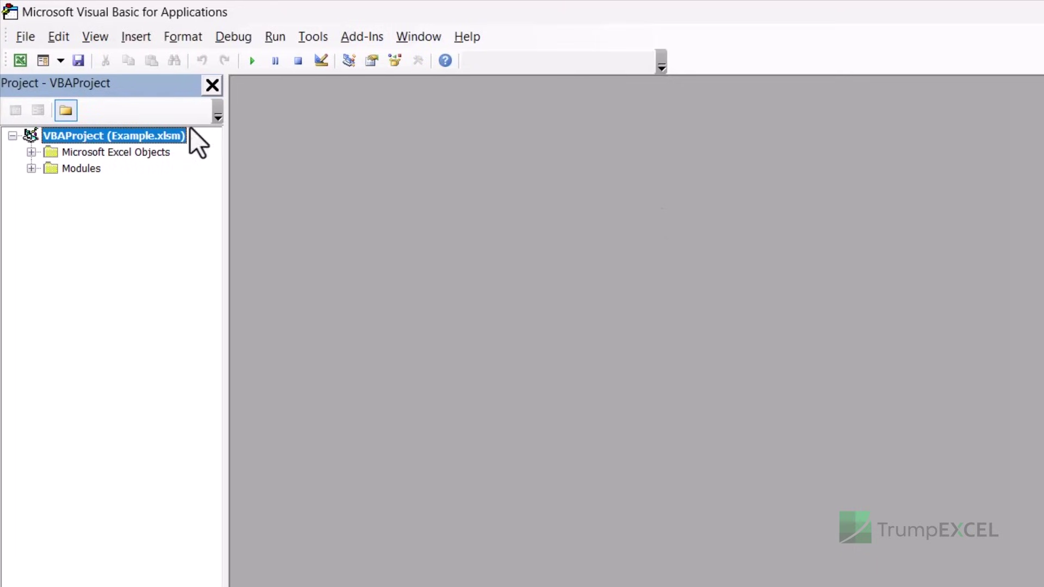
Step: Open Example.xlsm's VBAProject Properties at the Protection tab, showing the lock and password
{"action": "right_click", "coordinate": [116, 140]}
{"action": "left_click", "coordinate": [121, 219]}
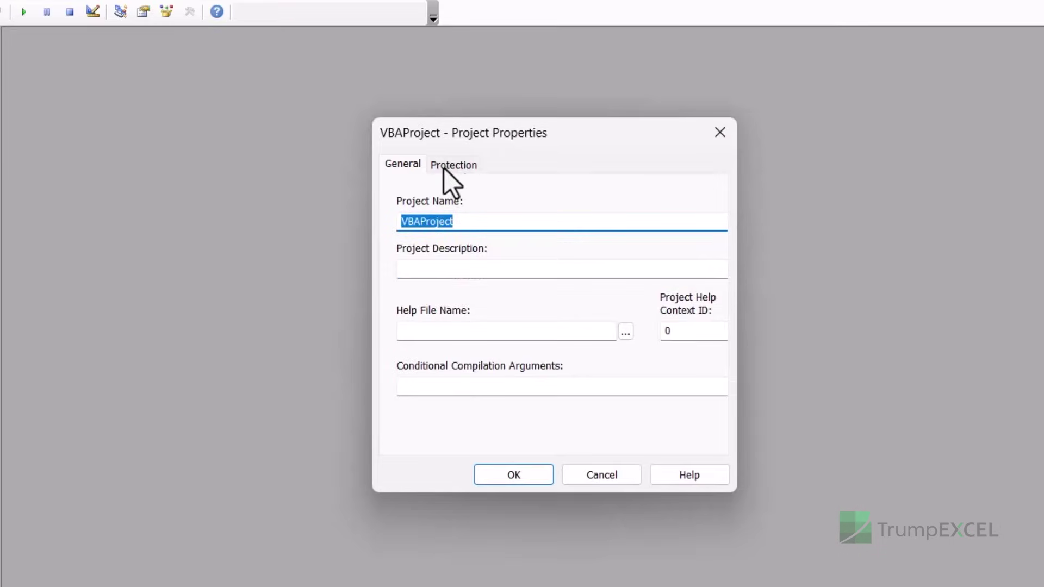
{"action": "left_click", "coordinate": [451, 165]}
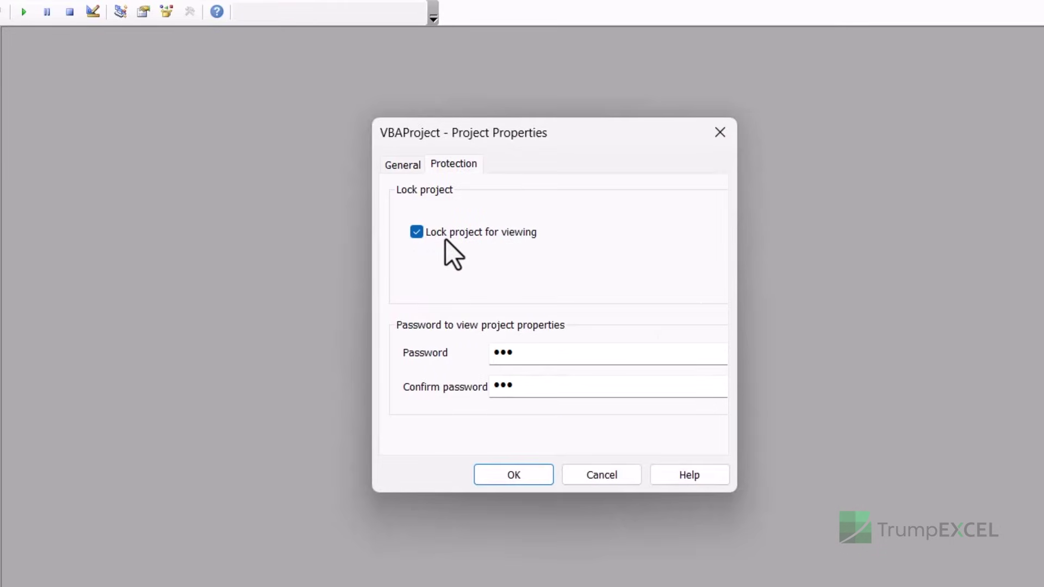